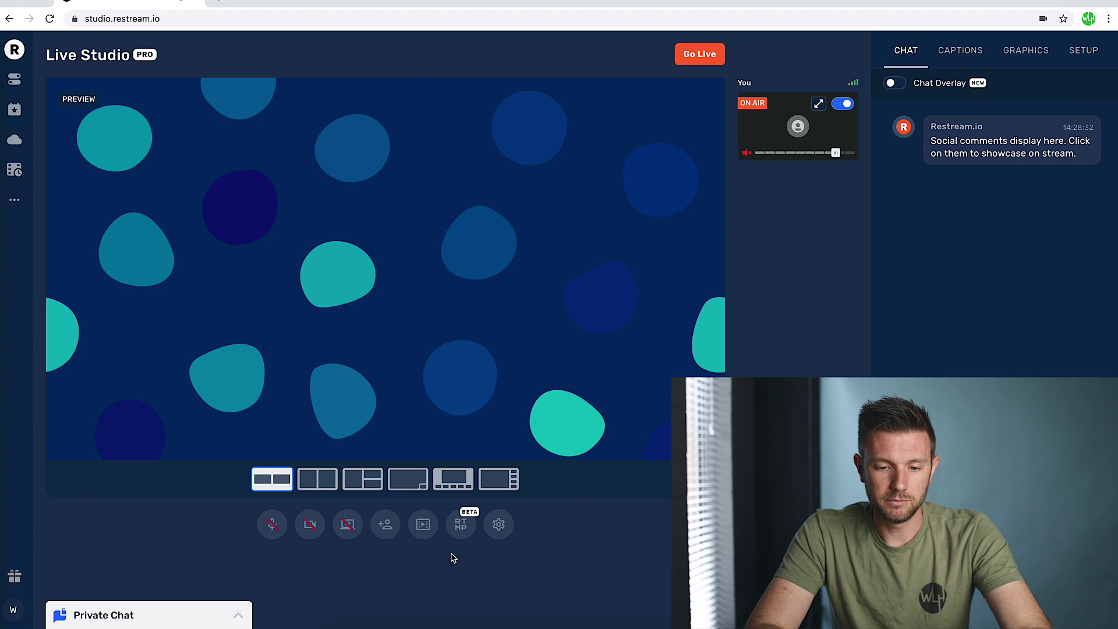
- Open the studio's device settings and choose Cam Link 4K #3 as the video input
left_click(499, 526)
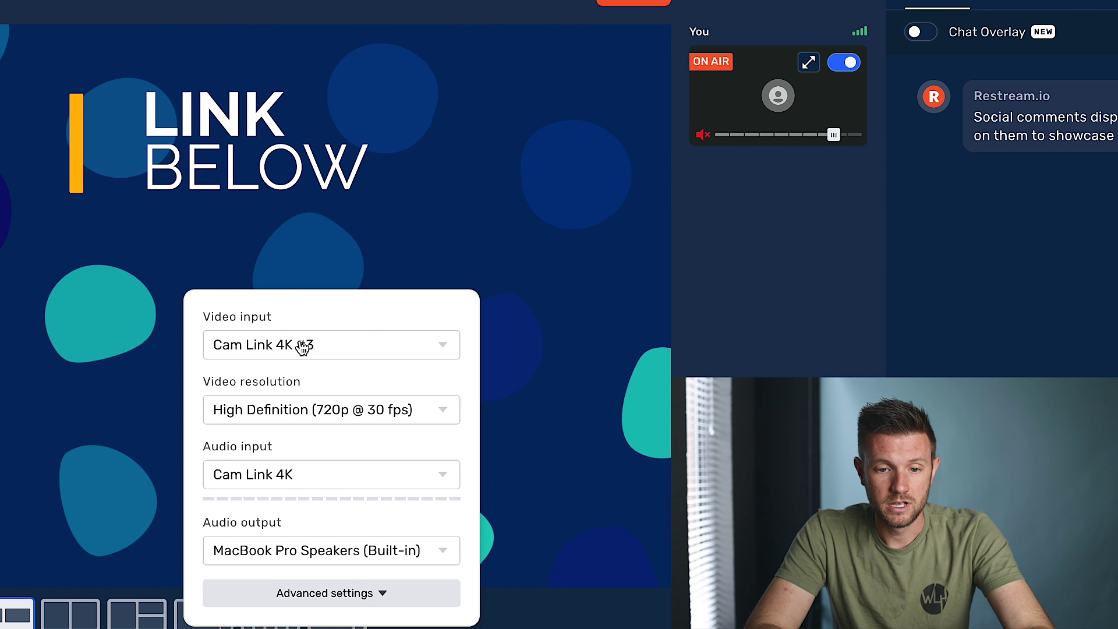
left_click(334, 351)
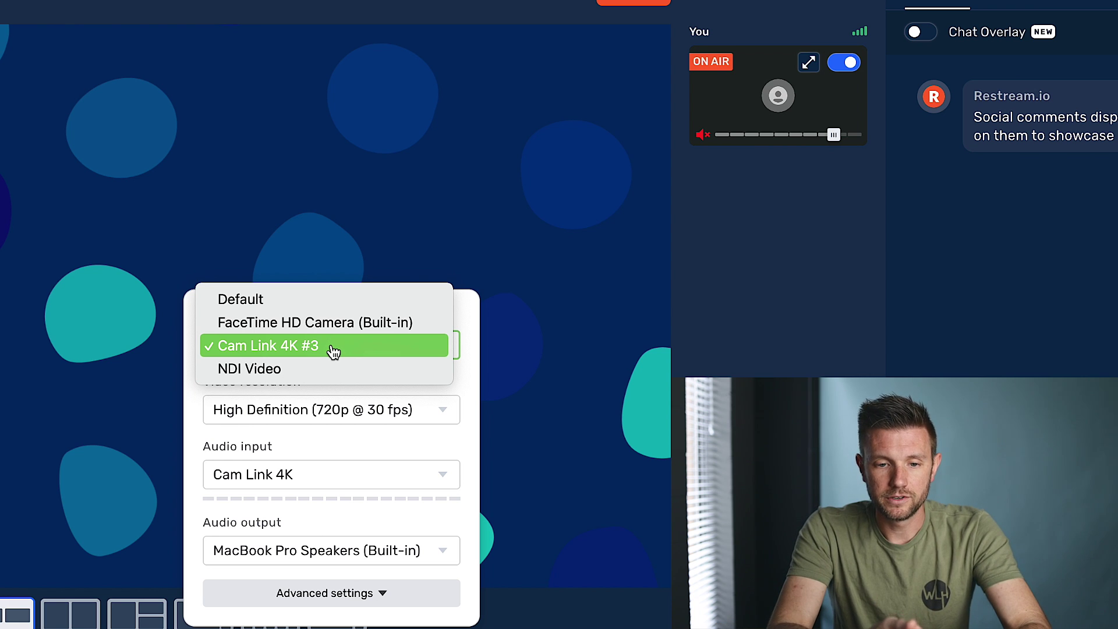
left_click(334, 352)
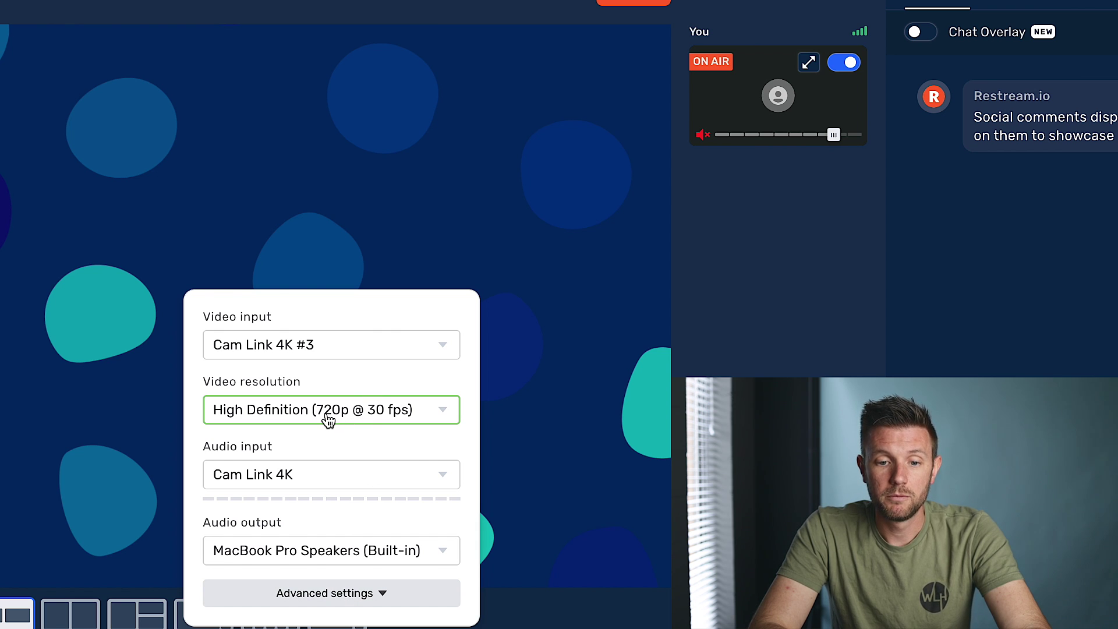
- Set both the live stream quality and the video resolution to Full High Definition, 1080p at 30 fps
left_click(331, 597)
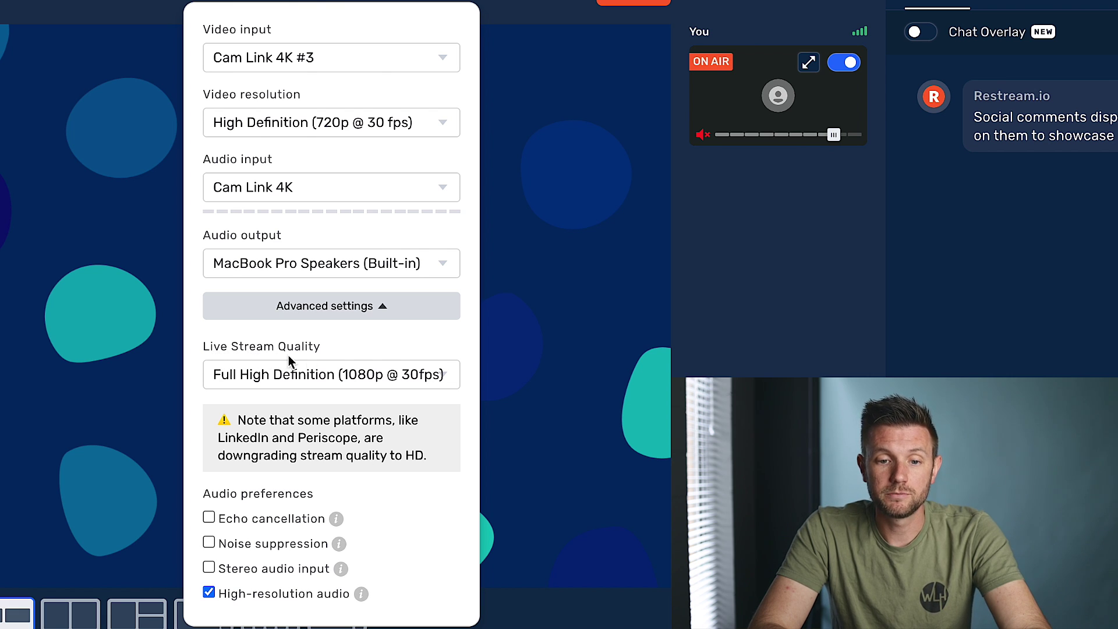
left_click(291, 374)
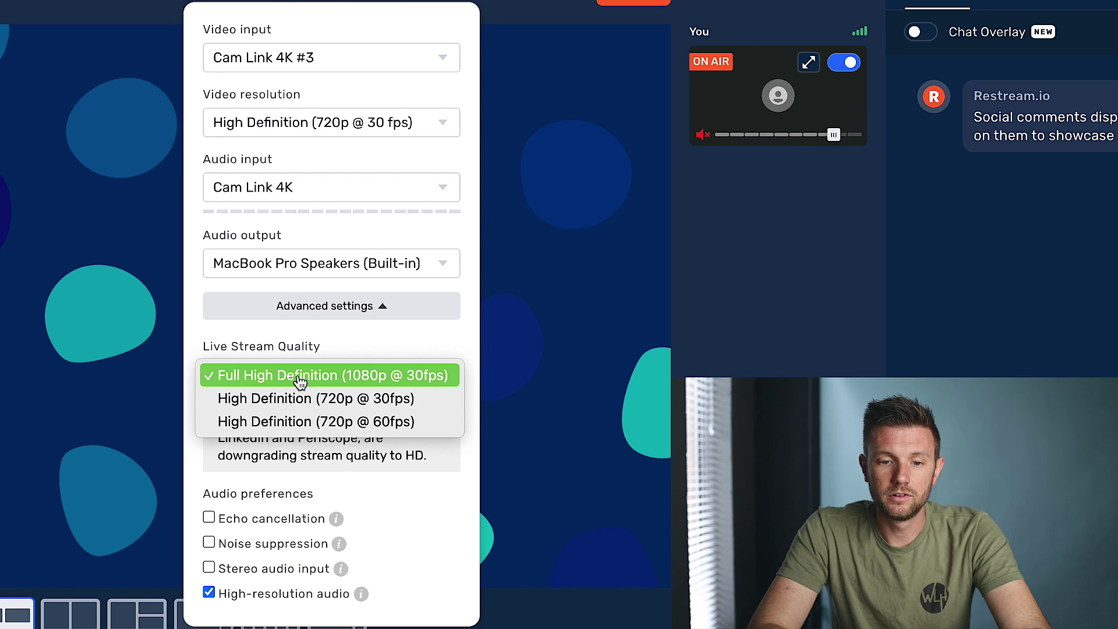
left_click(300, 381)
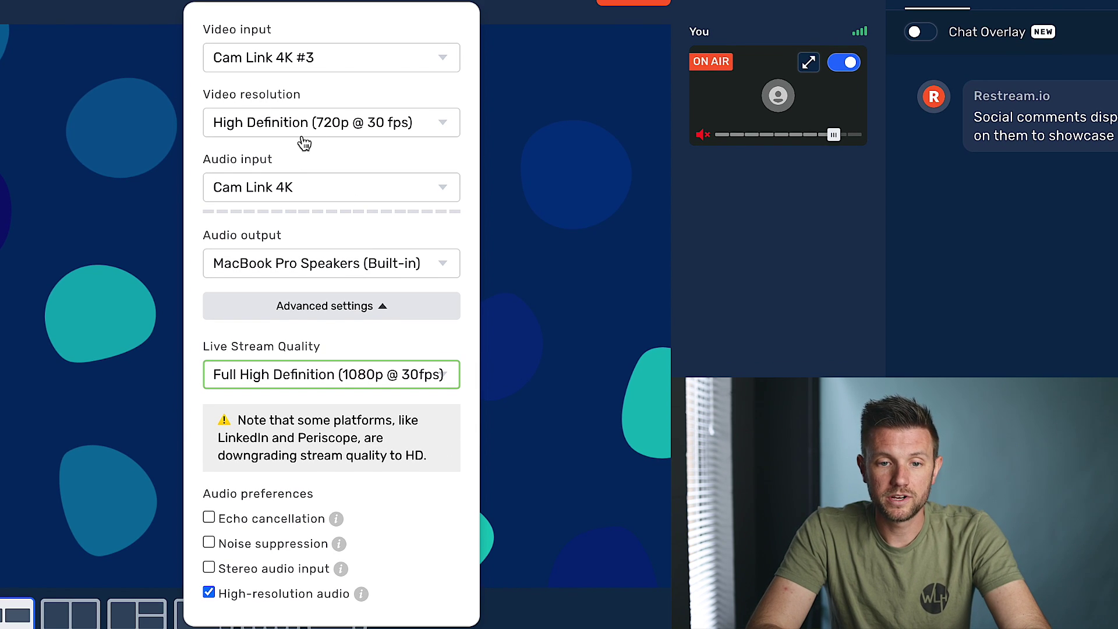
left_click(318, 126)
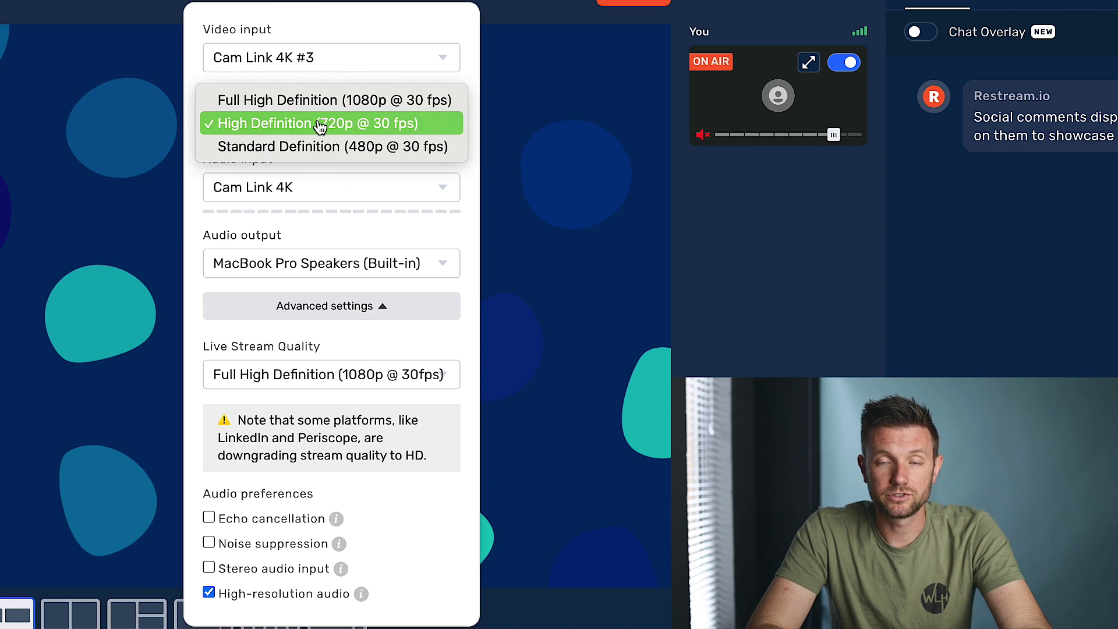
left_click(322, 109)
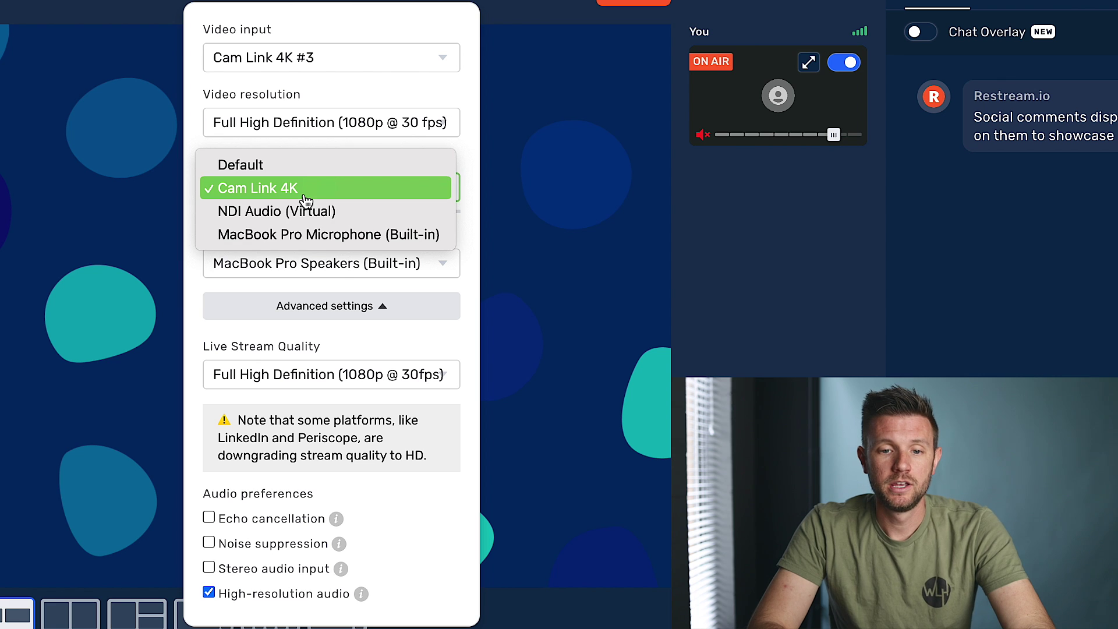
- Choose Cam Link 4K as the audio input and MacBook Pro Speakers (Built-in) as the audio output, and close the settings
left_click(305, 188)
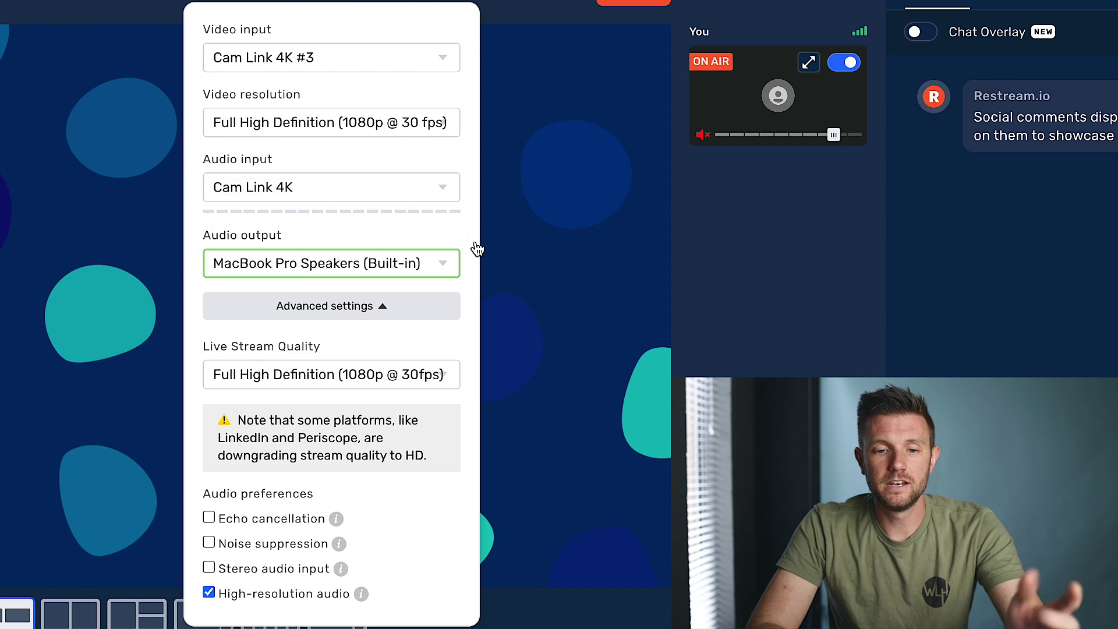
left_click(297, 271)
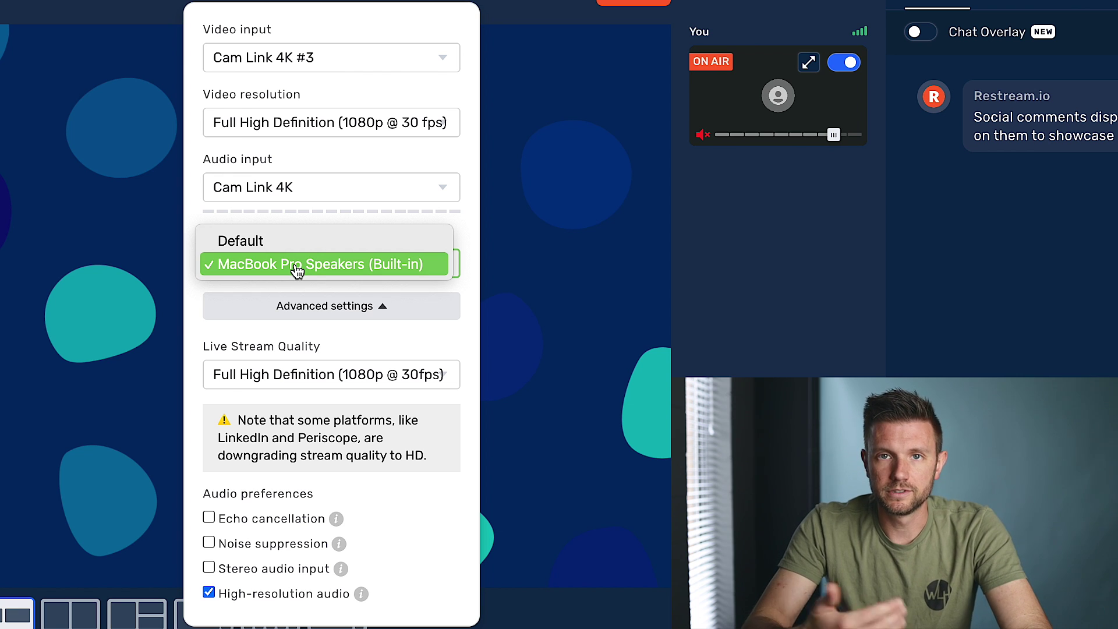
left_click(410, 337)
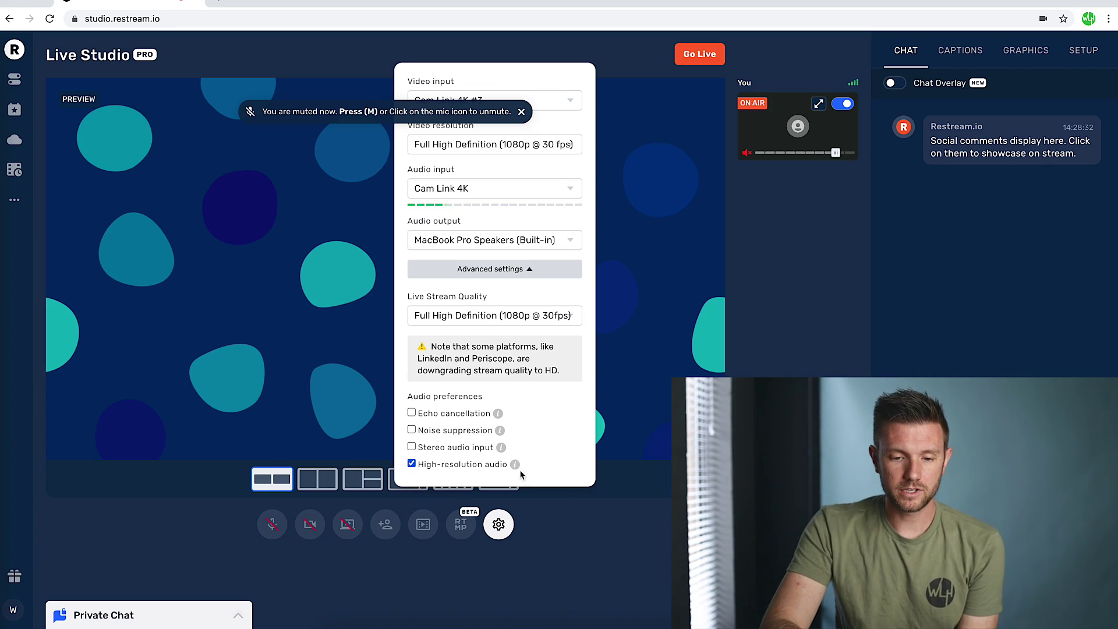
left_click(497, 523)
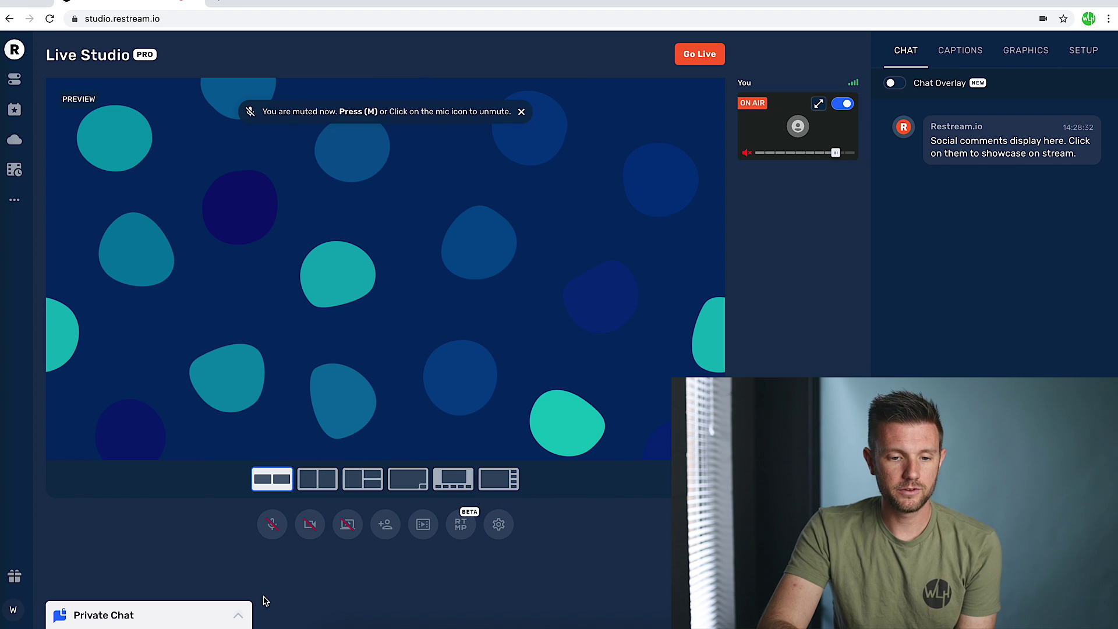
- Unmute the microphone and try lowering its volume below 100
left_click(270, 526)
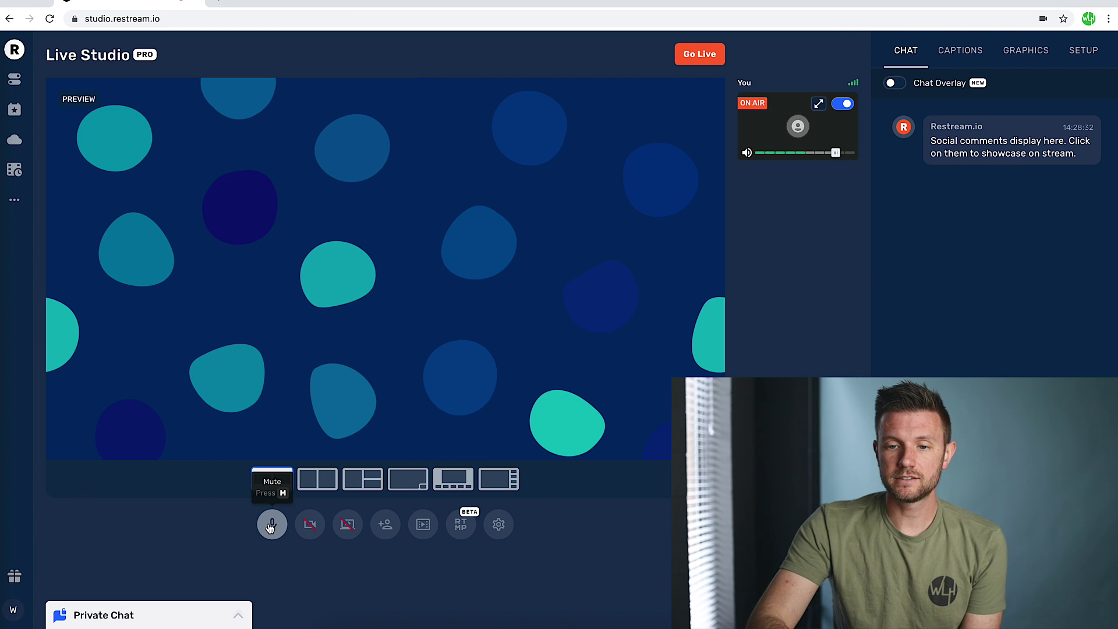
mouse_move(791, 153)
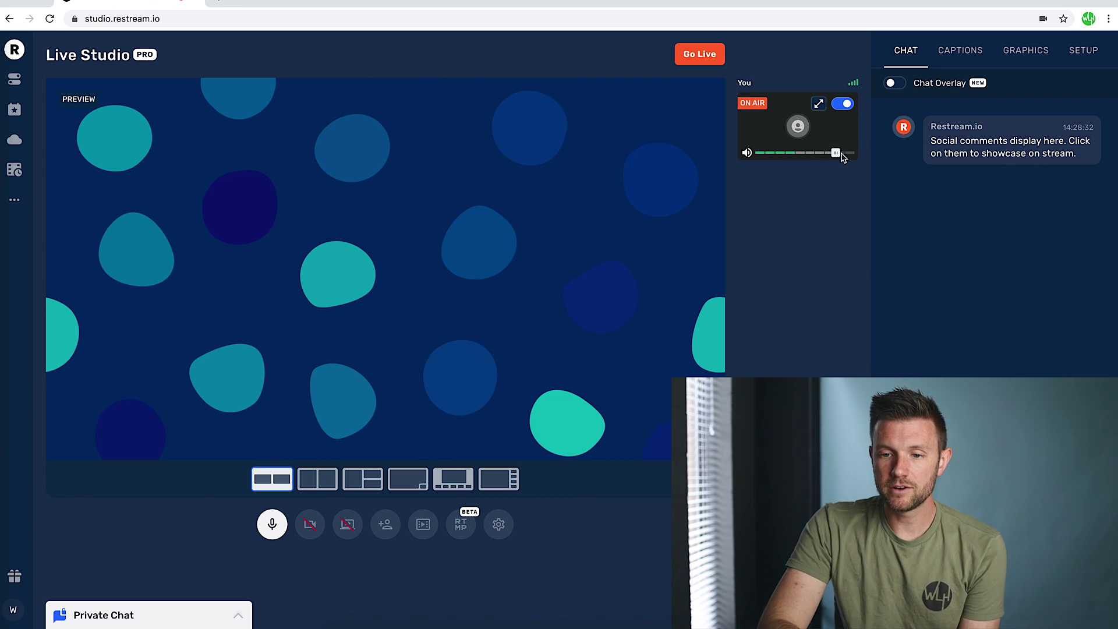
mouse_move(838, 158)
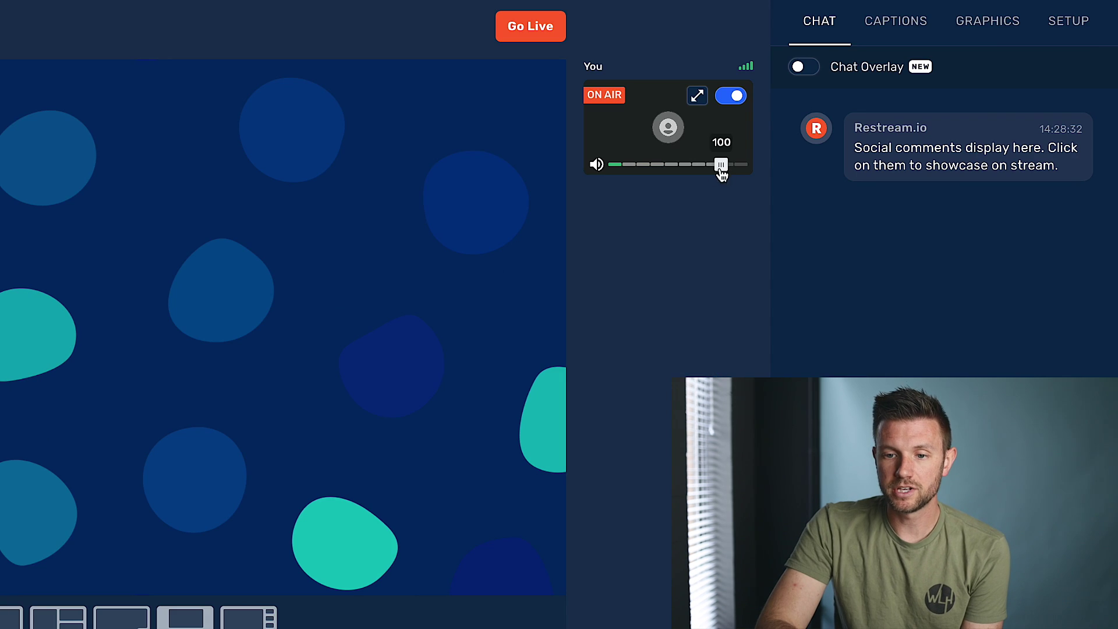
left_click_drag(720, 167, 644, 168)
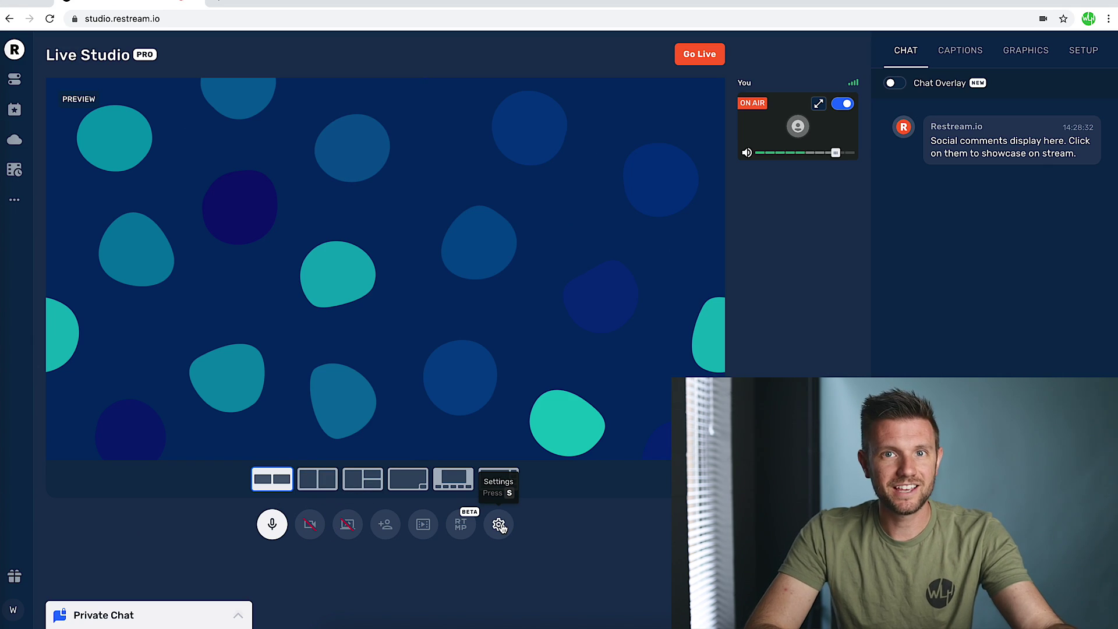
- Turn on the camera and start a screen share with the entire screen selected as the source
left_click(309, 524)
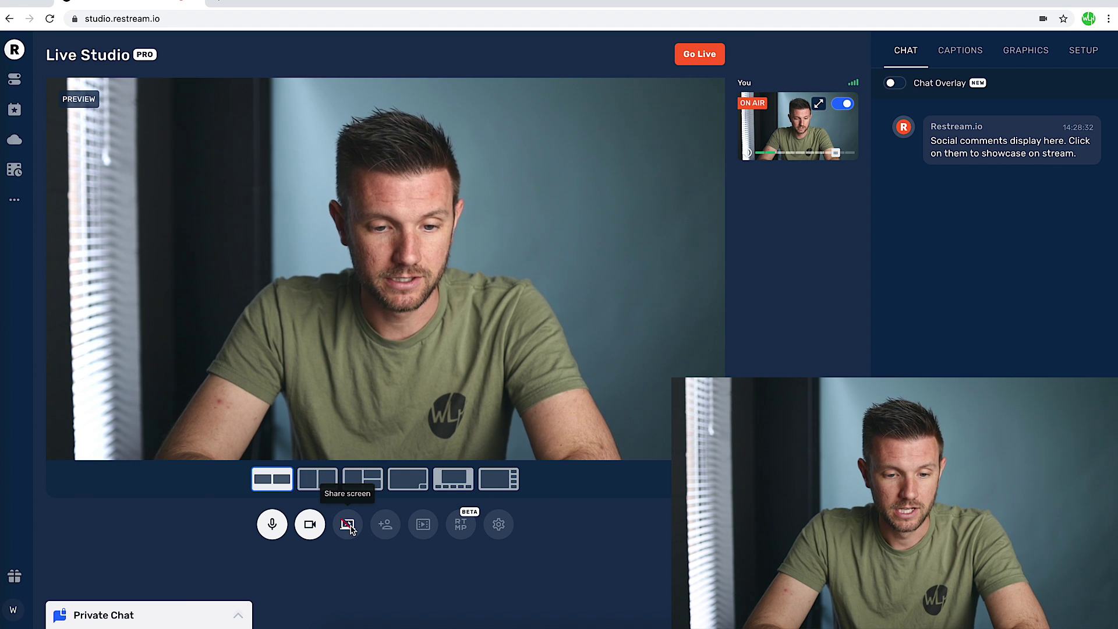
left_click(349, 526)
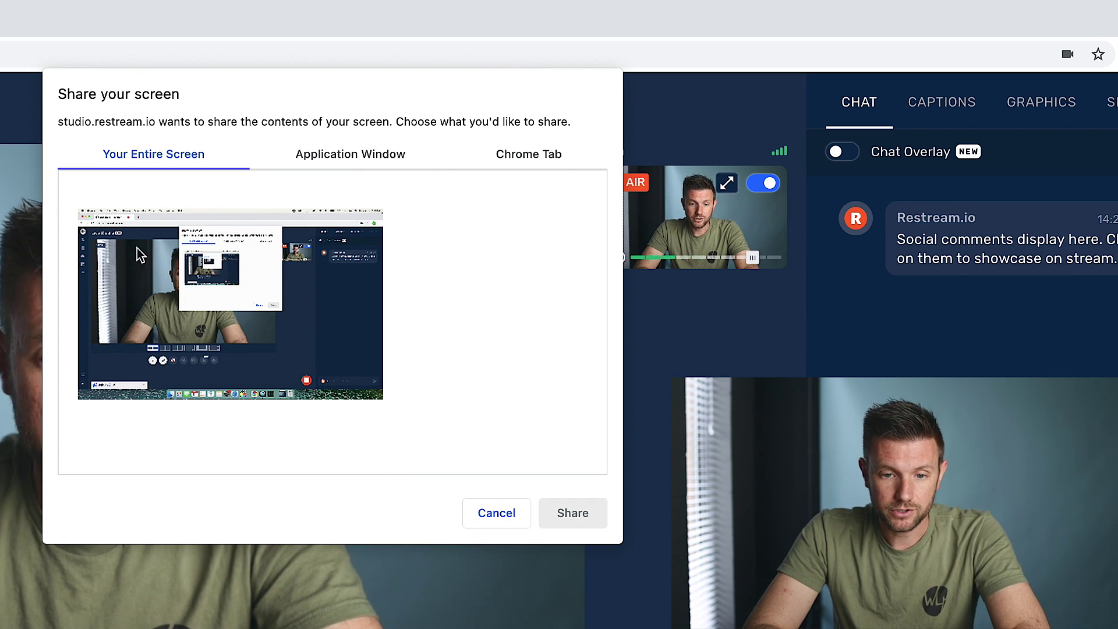
left_click(240, 342)
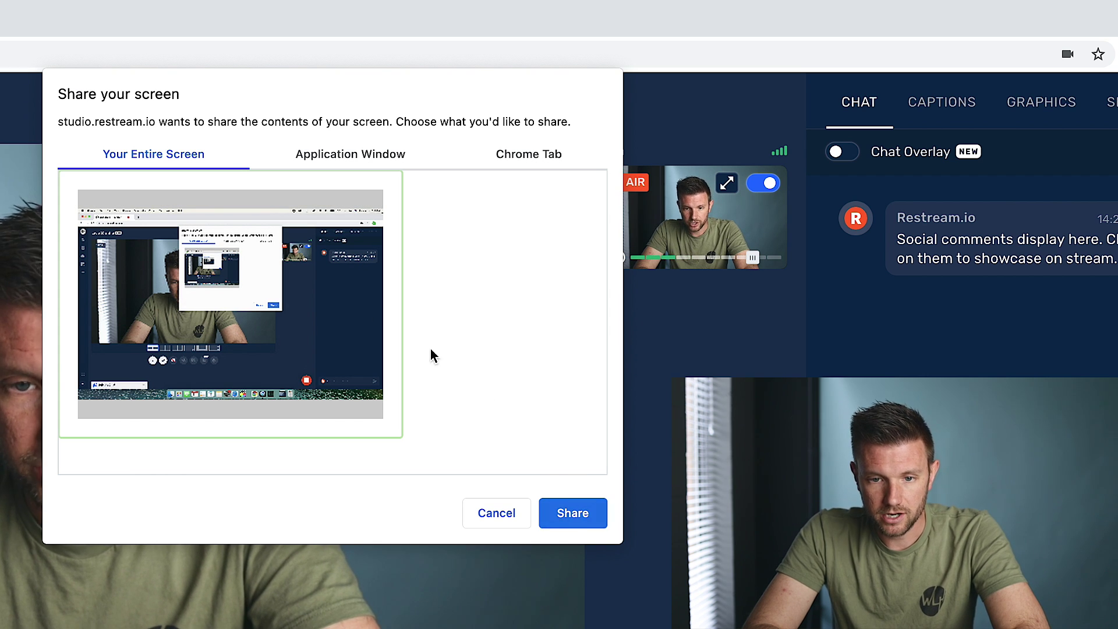
- Try the application window and Chrome tab sharing sources, selecting Live Studio – Restream in each
left_click(341, 154)
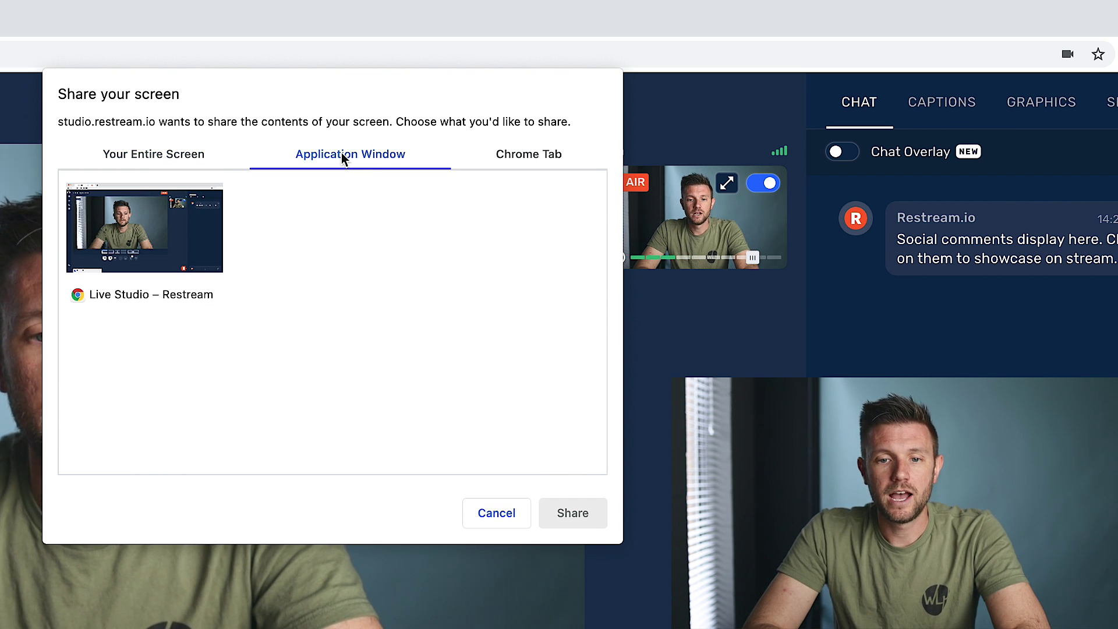
left_click(165, 258)
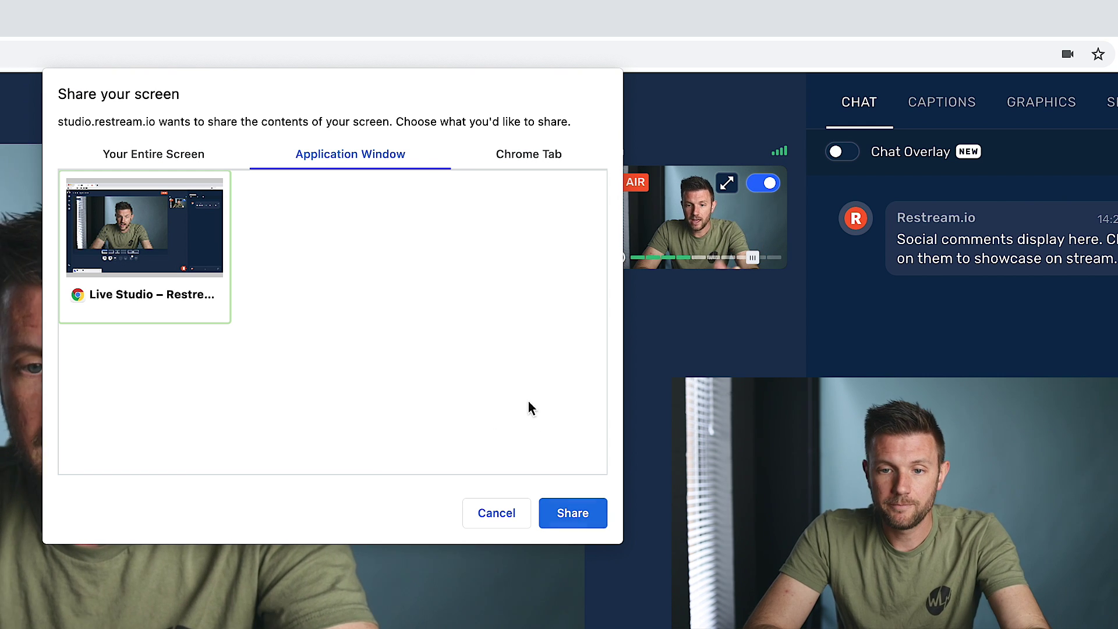
left_click(530, 155)
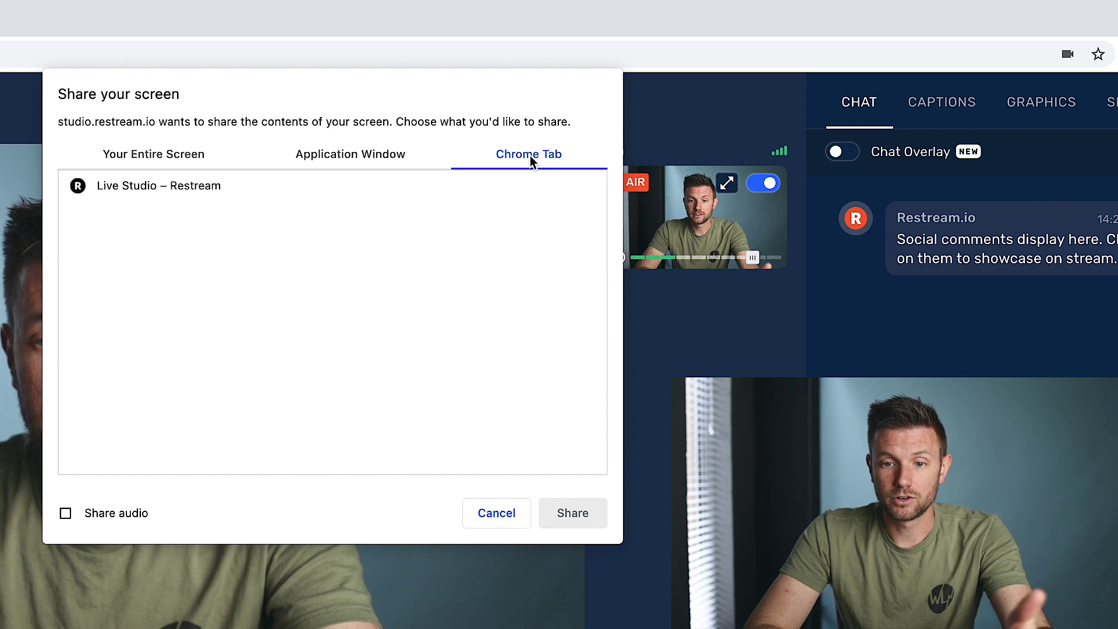
left_click(110, 186)
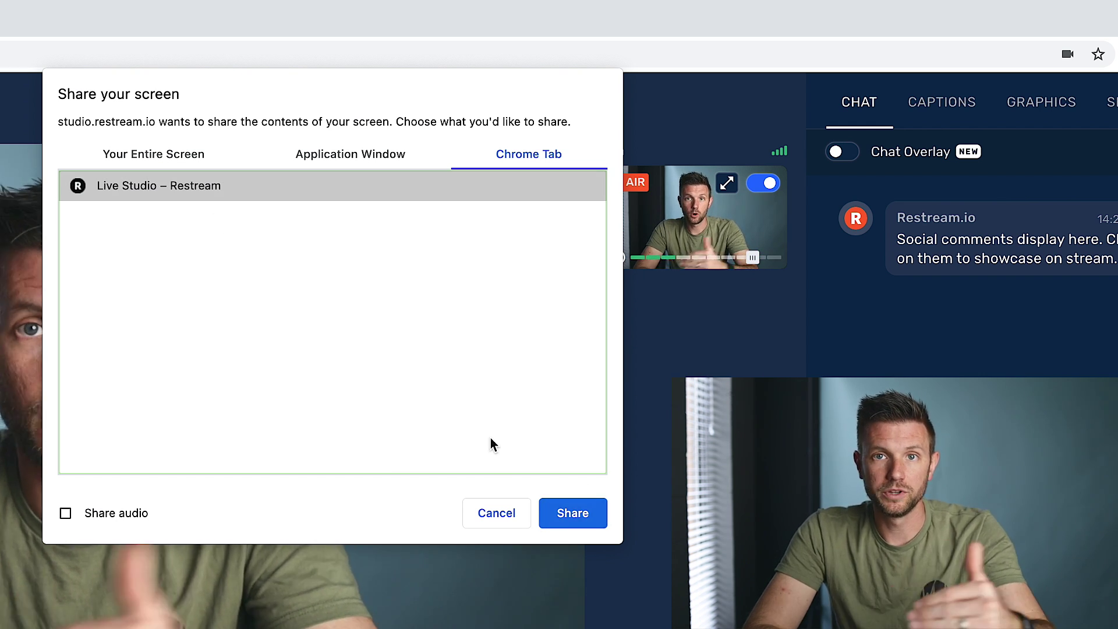
- Share the entire screen and put the shared screen on air alongside the camera
left_click(162, 156)
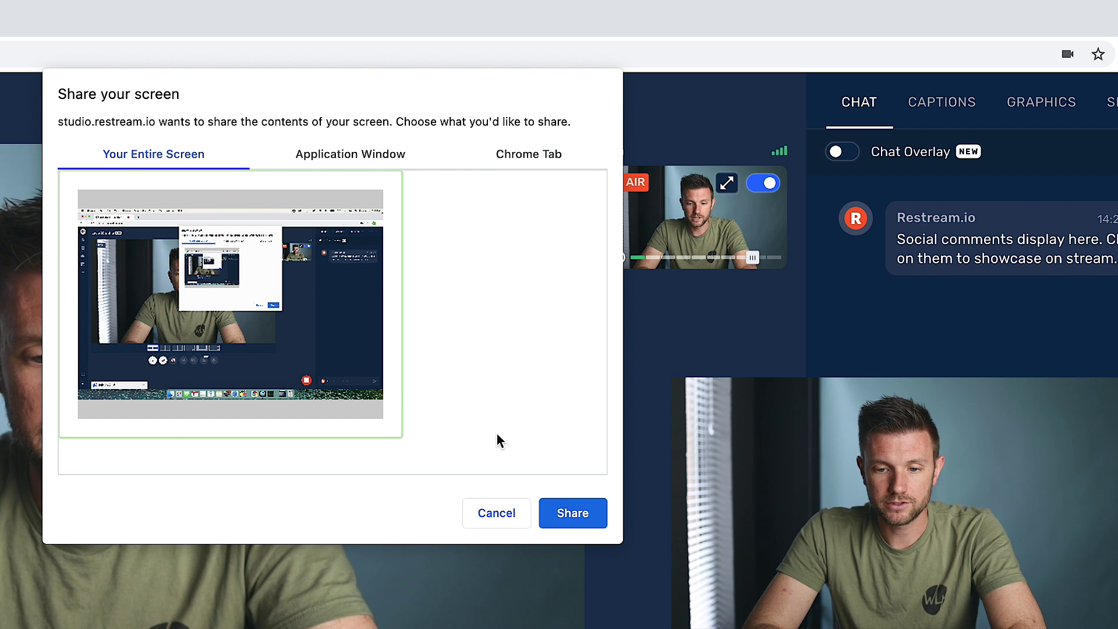
left_click(568, 514)
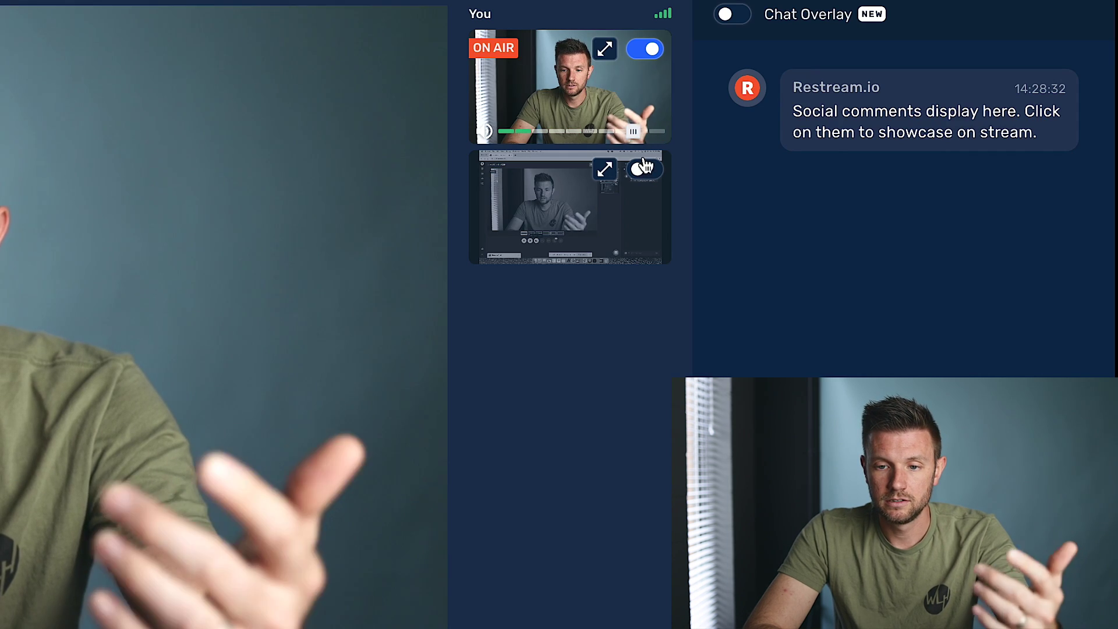
left_click(644, 172)
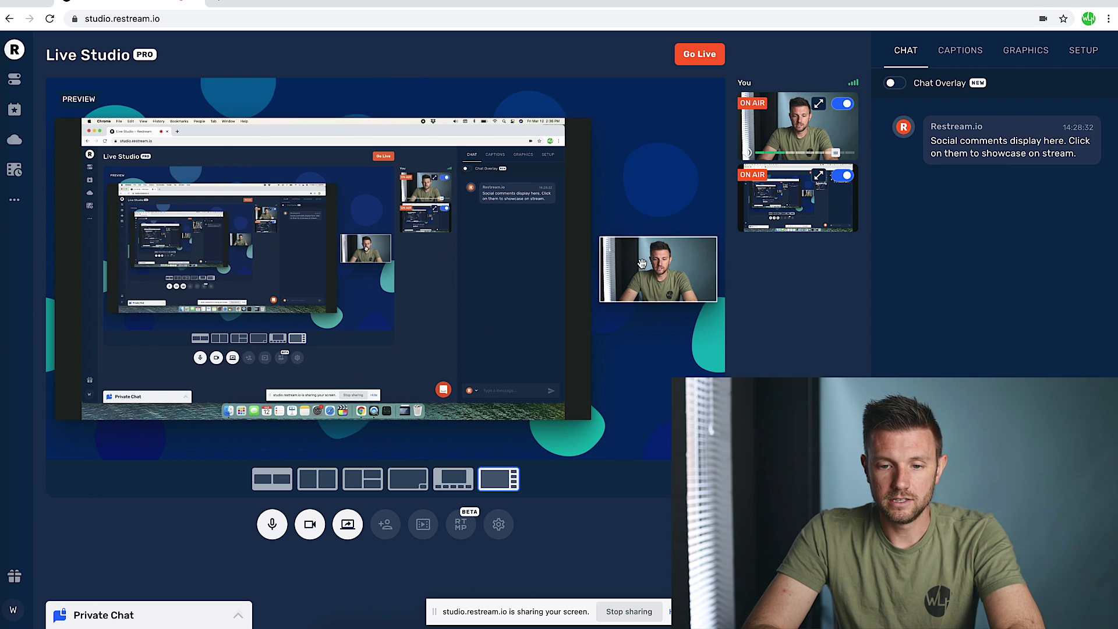
- Try the Cover, stacked-split, corner-inset, Cinema and side-thumbnail layouts in turn for the camera and shared screen
left_click(310, 487)
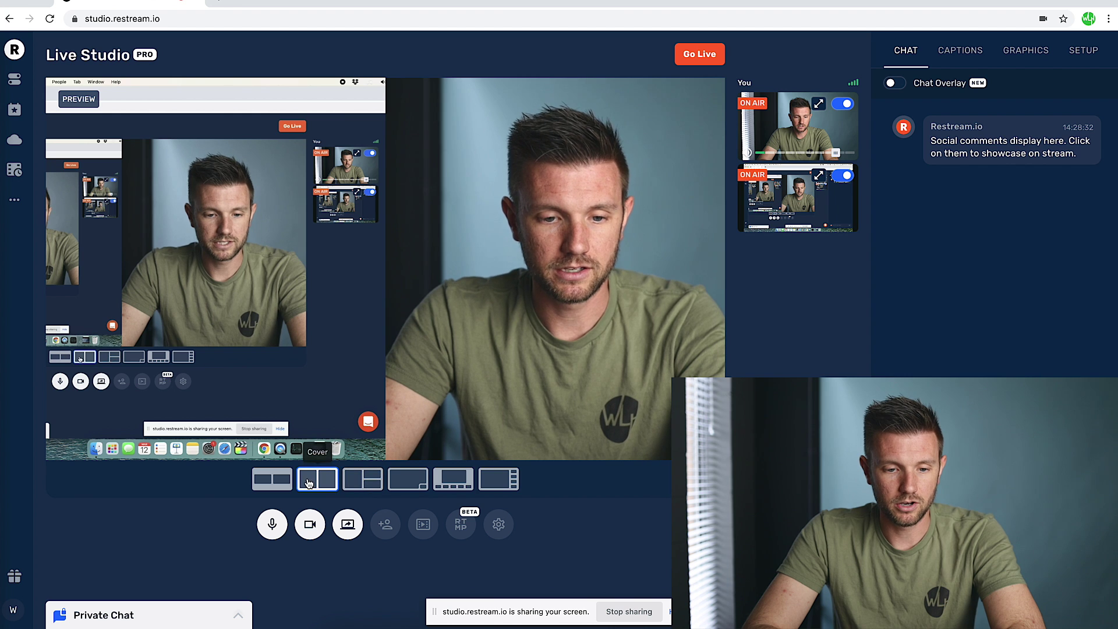
left_click(366, 479)
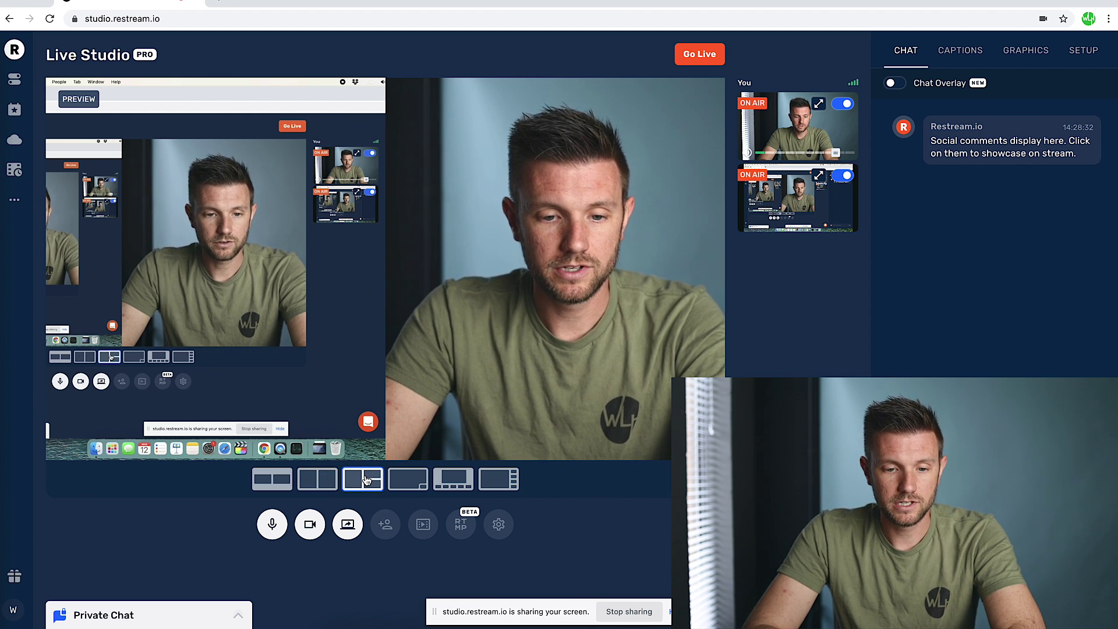
left_click(415, 490)
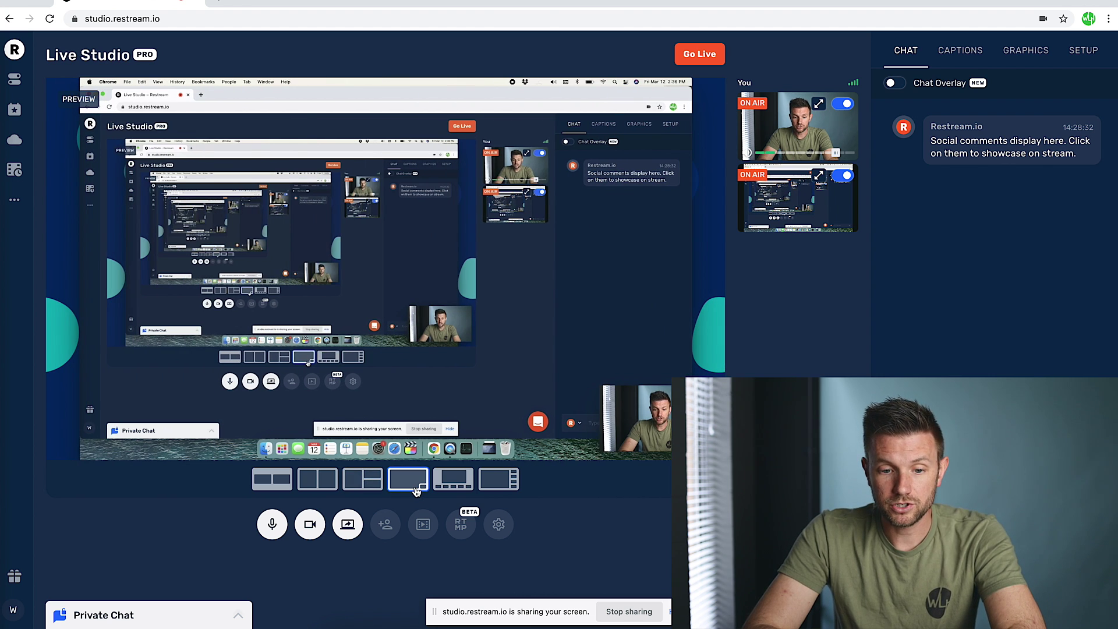
left_click(455, 481)
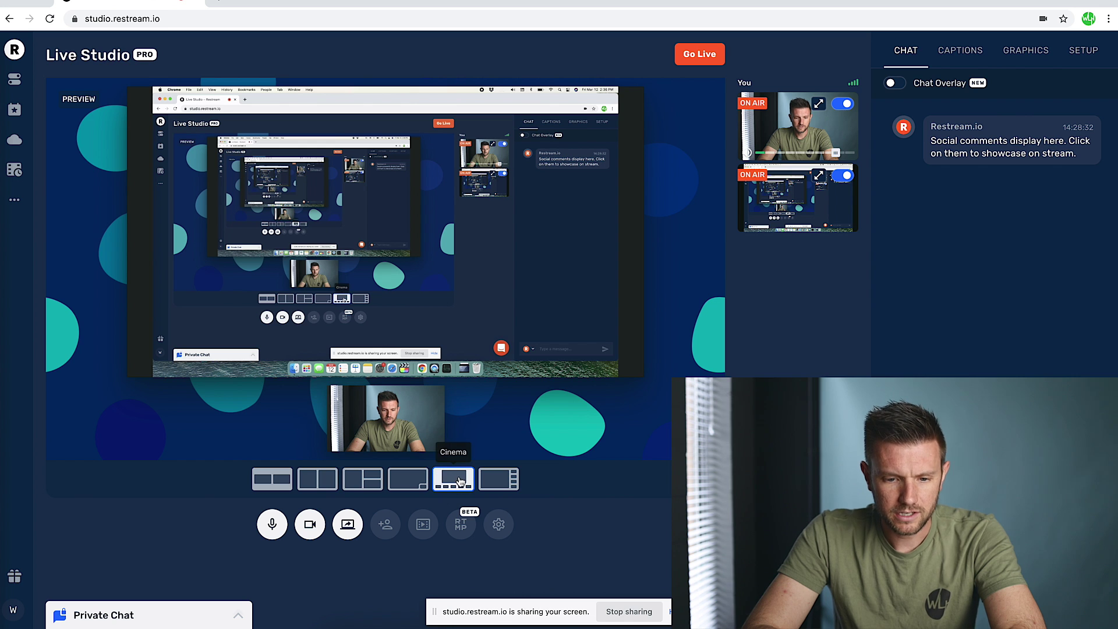
left_click(493, 484)
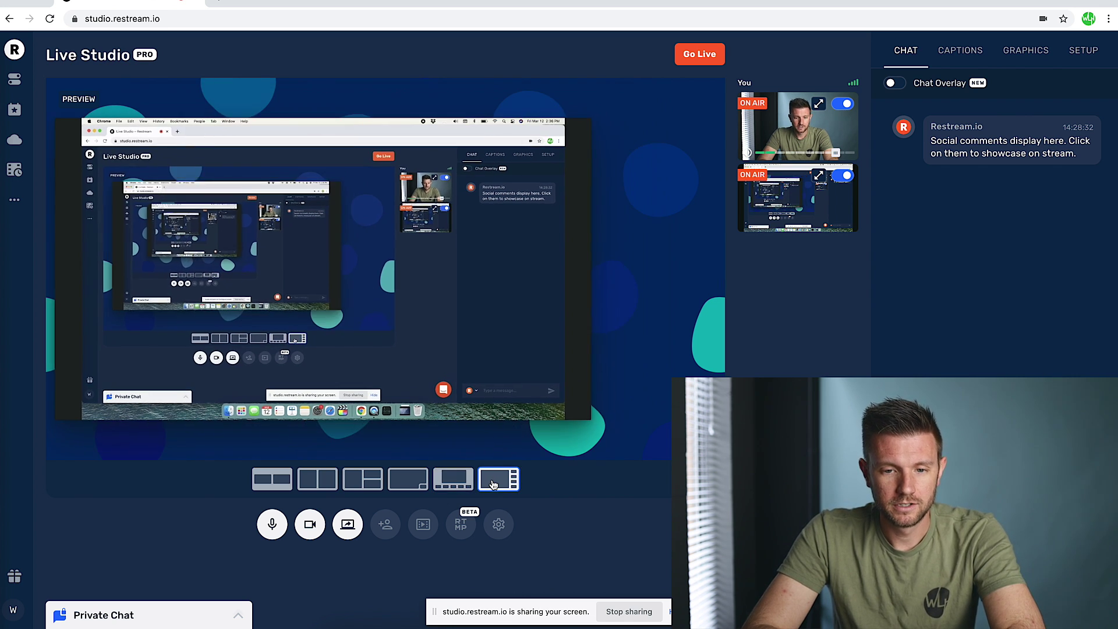
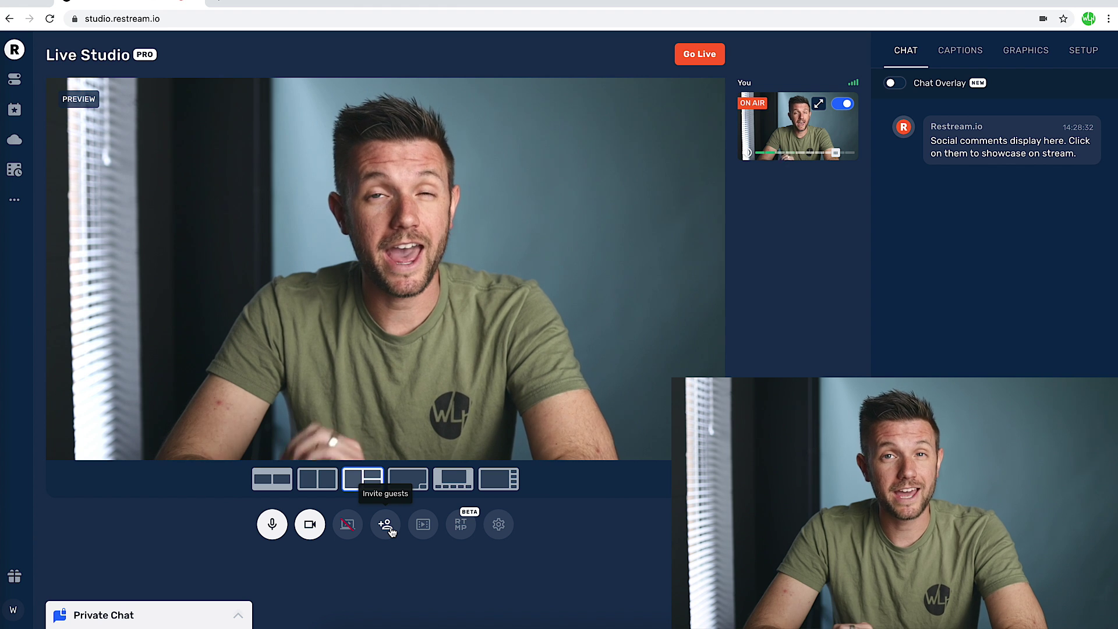
- Open the guest invitation link for sharing with a contact and minimize the Messages conversation
left_click(387, 525)
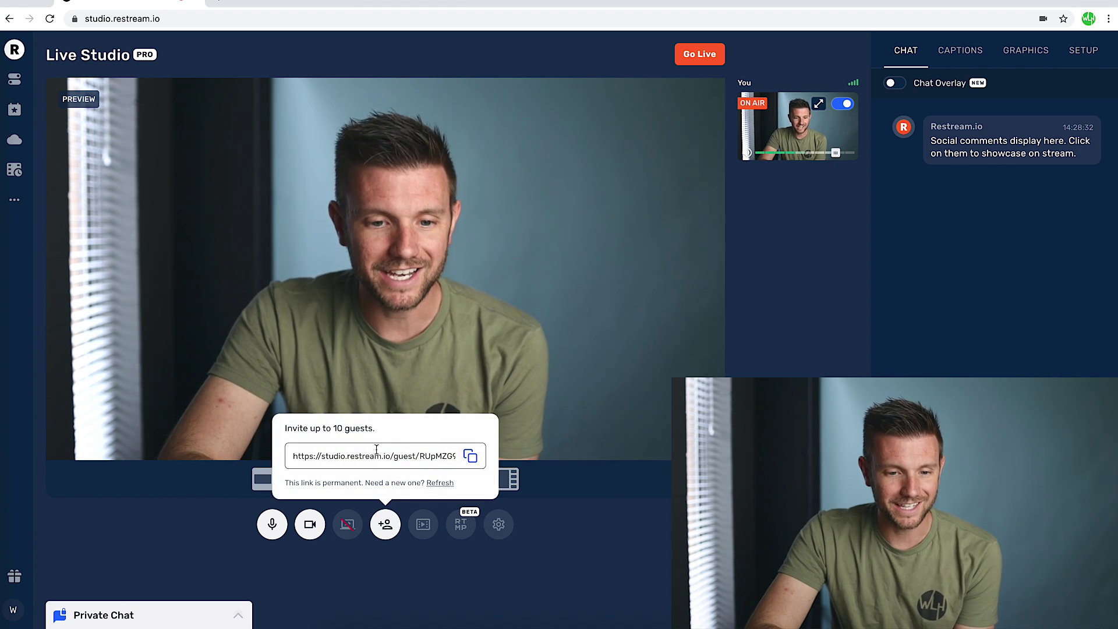
left_click(412, 455)
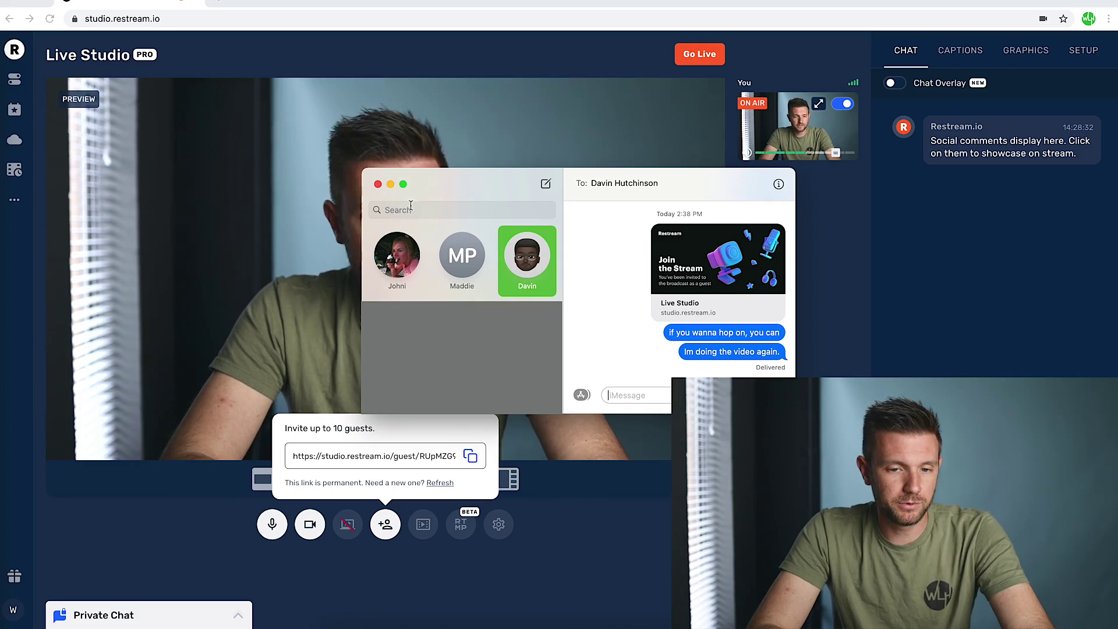
left_click(390, 184)
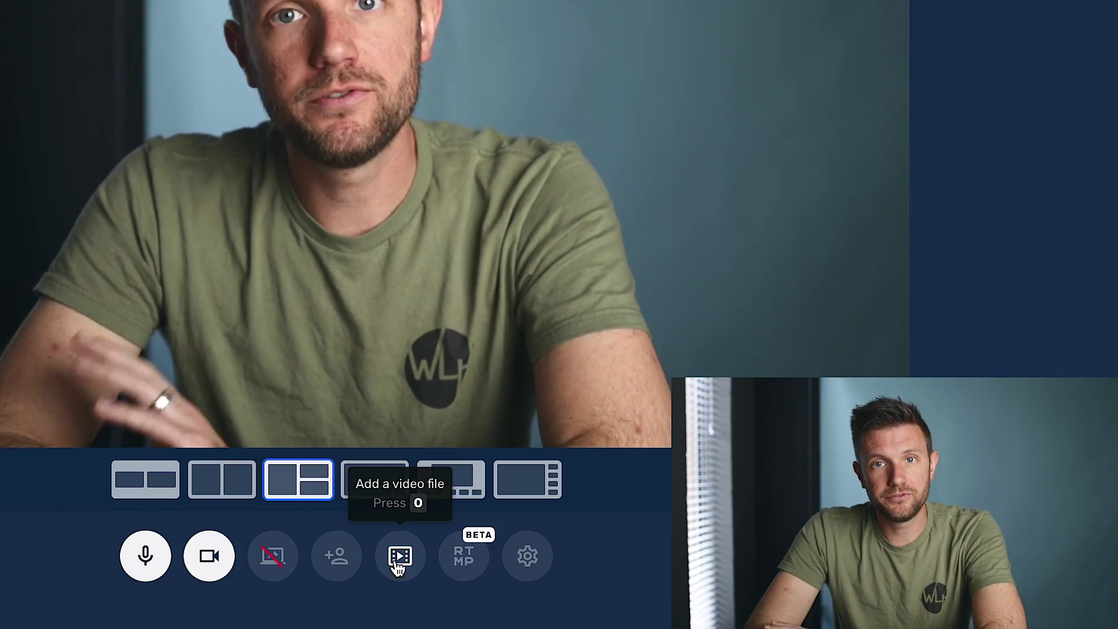
- Add the local video 3 Diminished Chords Final.mp4 as a source and put it on air beside the camera
left_click(397, 564)
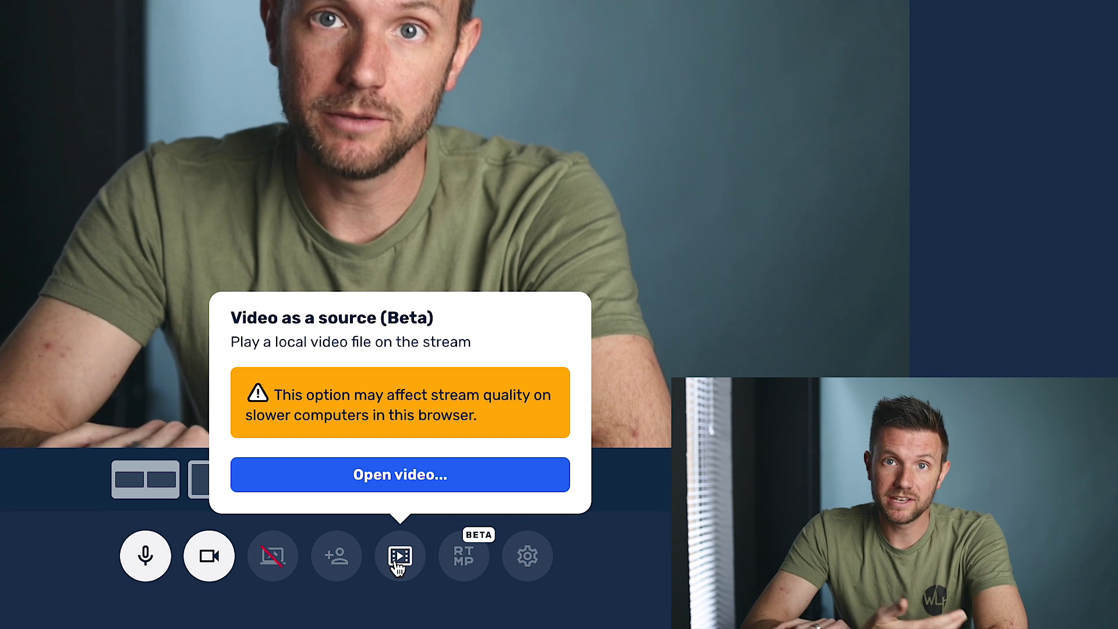
left_click(382, 488)
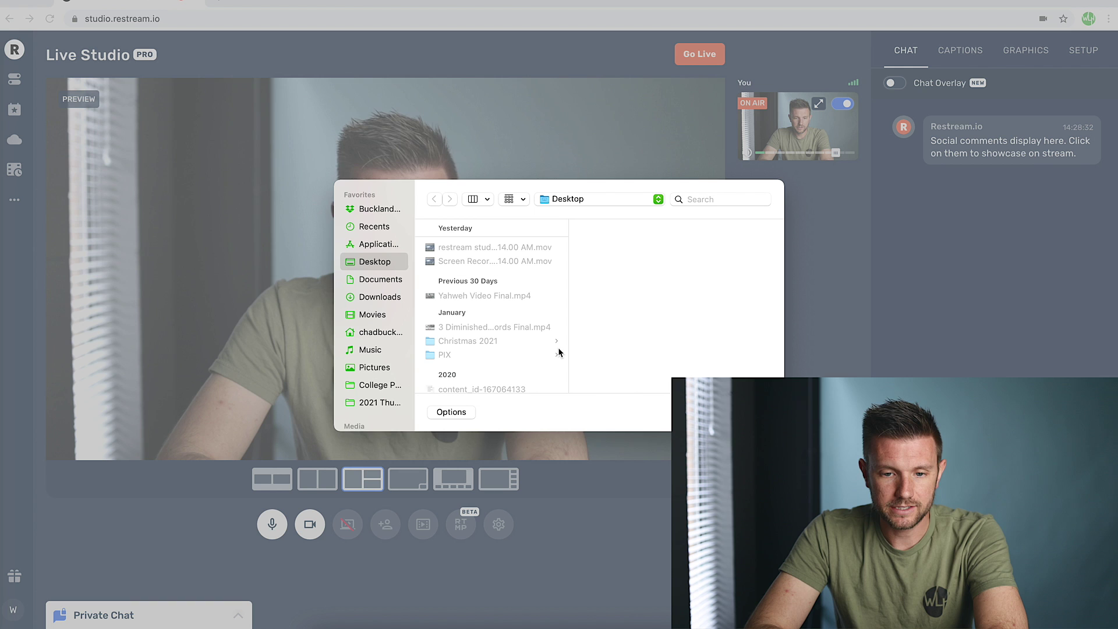
left_click(476, 329)
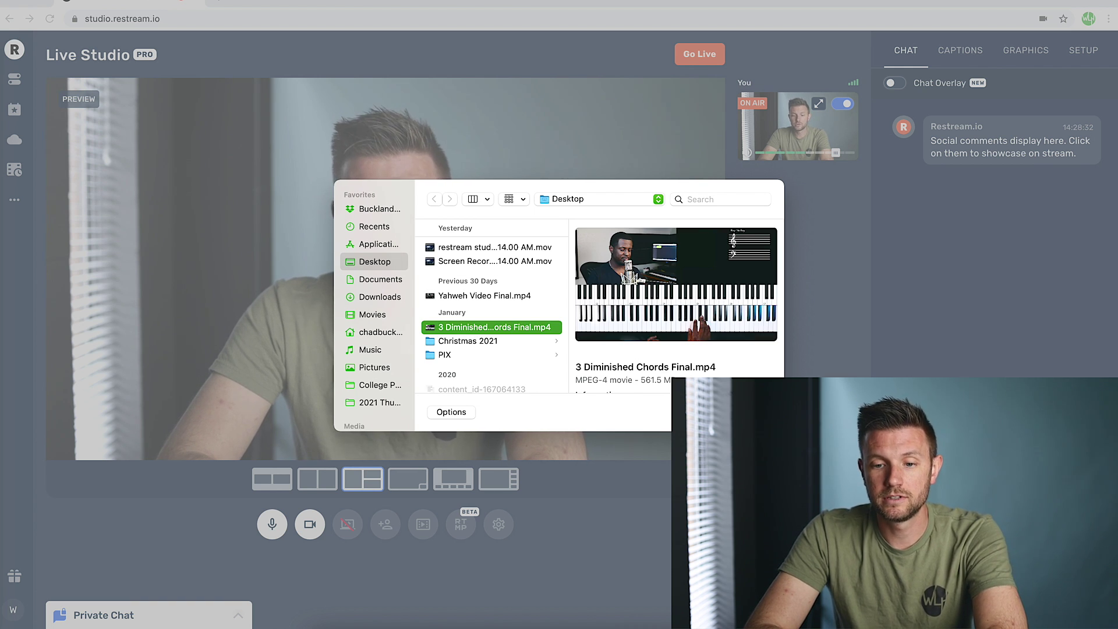
key("Return")
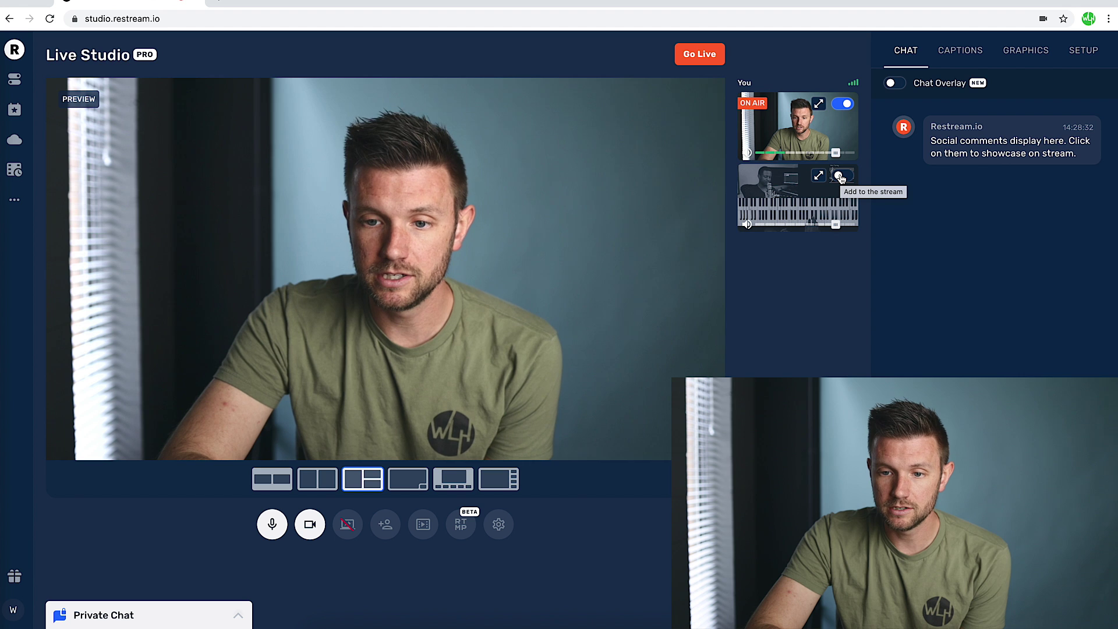
left_click(840, 176)
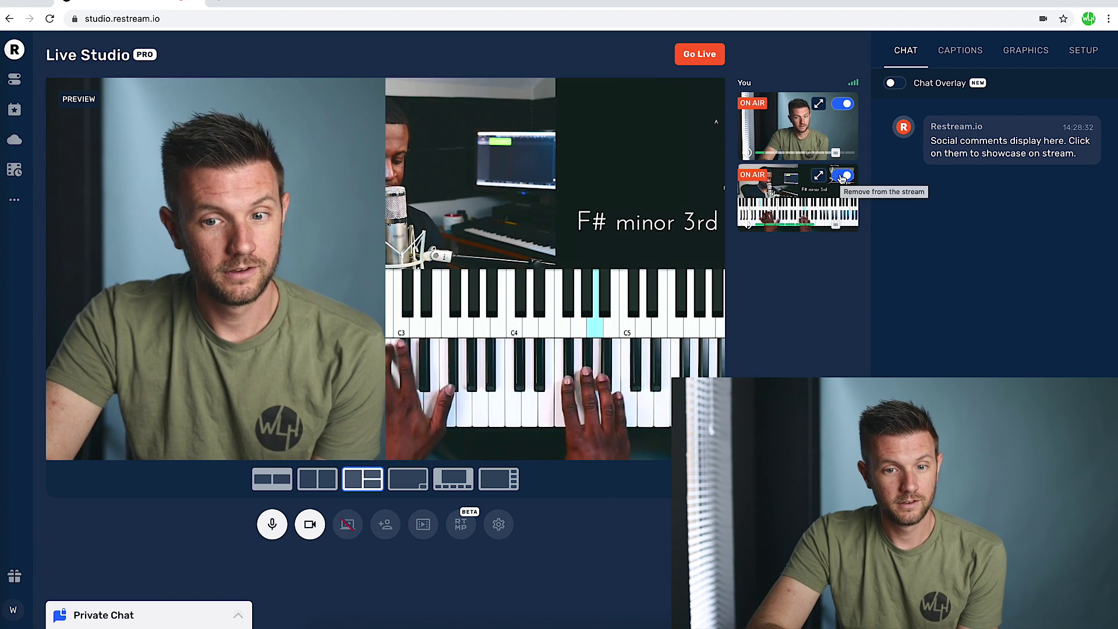
- Try the corner-inset and bottom-thumbnail layouts for the camera and video, ending on the framed side-by-side layout
left_click(405, 488)
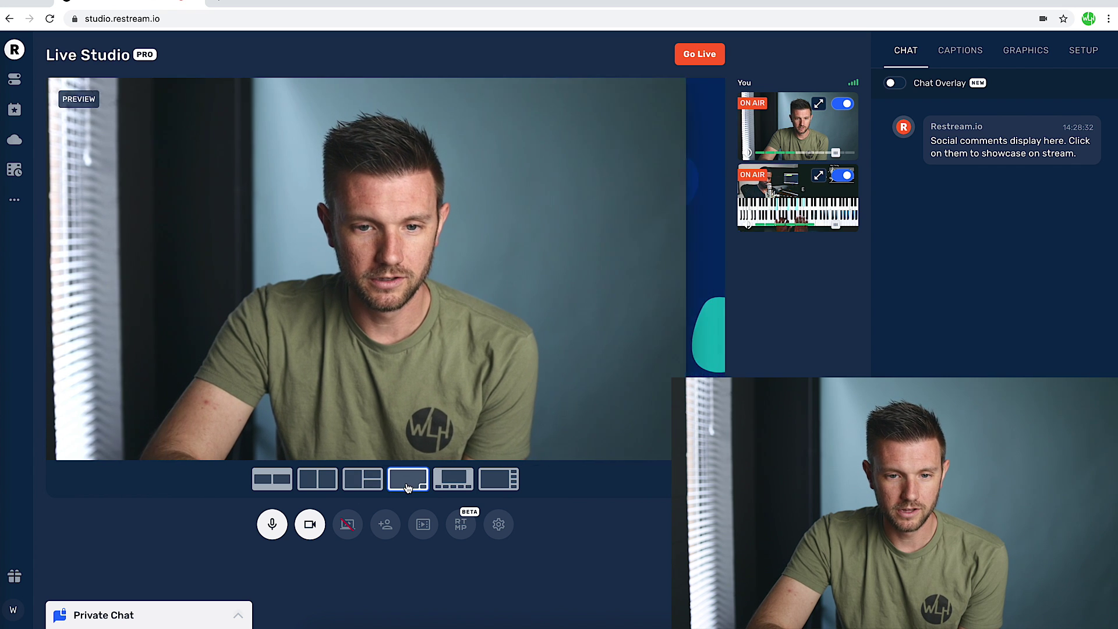
left_click(455, 486)
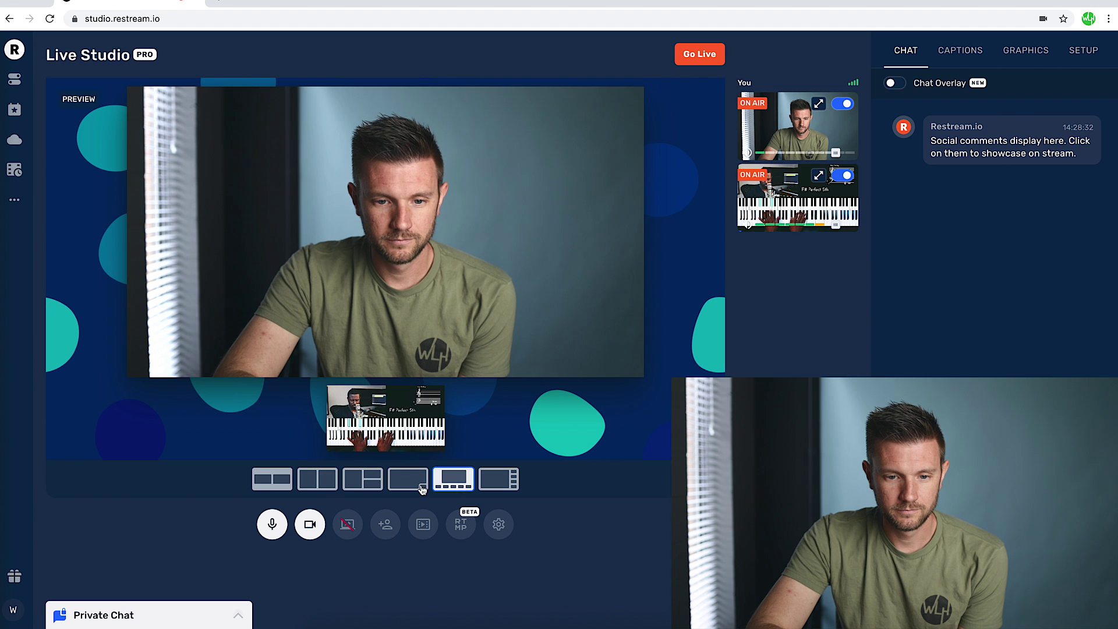
left_click(274, 479)
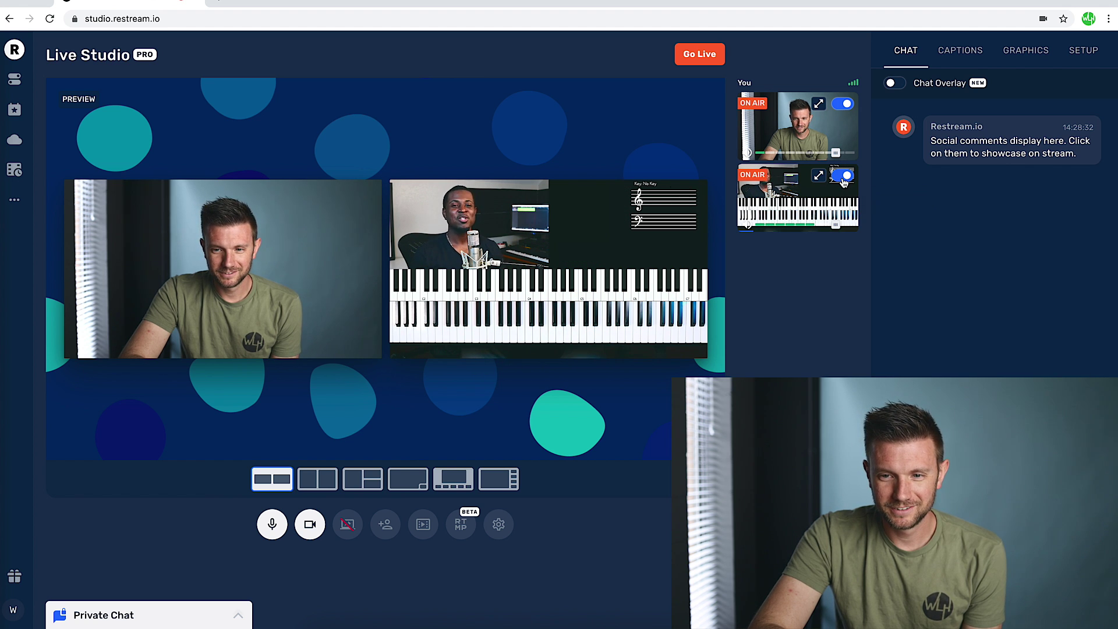
- Take the piano video off the stream and view the RTMP option for connecting third-party tools
left_click(843, 182)
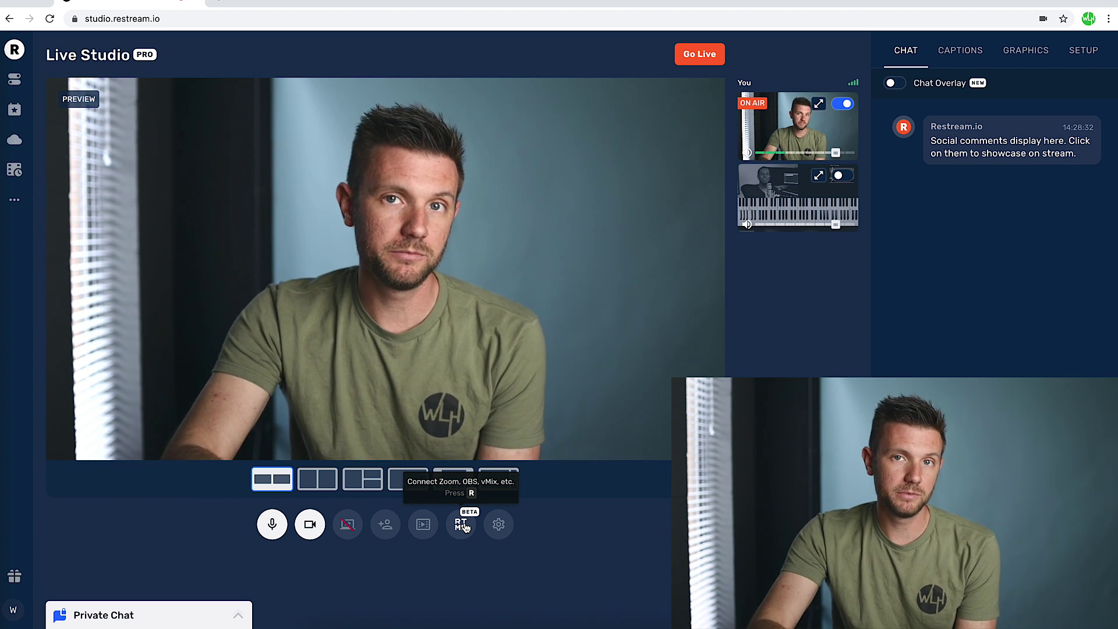
left_click(464, 526)
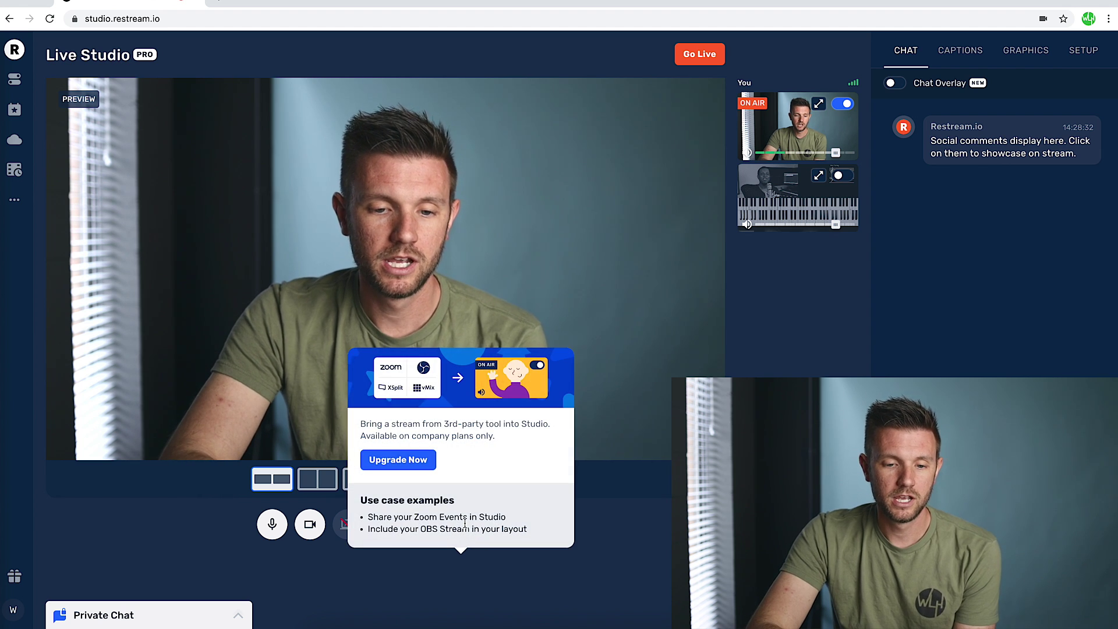
left_click(522, 592)
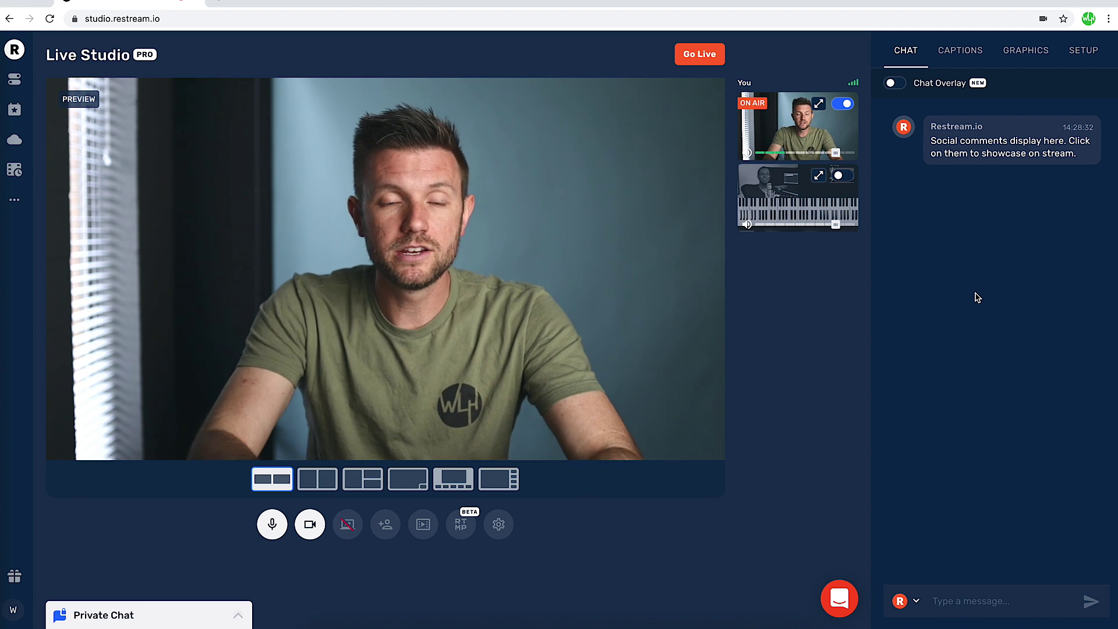
- Send the chat message "Great worship leaders are always learning!" from the Worship Leader Hangout YouTube channel
left_click(903, 605)
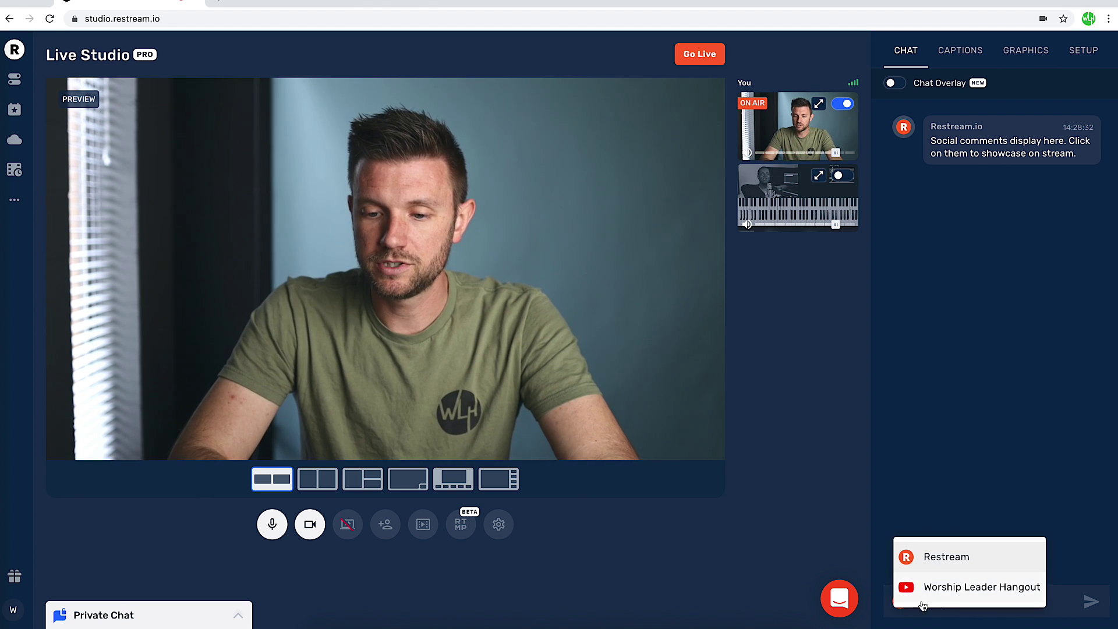
left_click(906, 495)
left_click(911, 608)
left_click(942, 593)
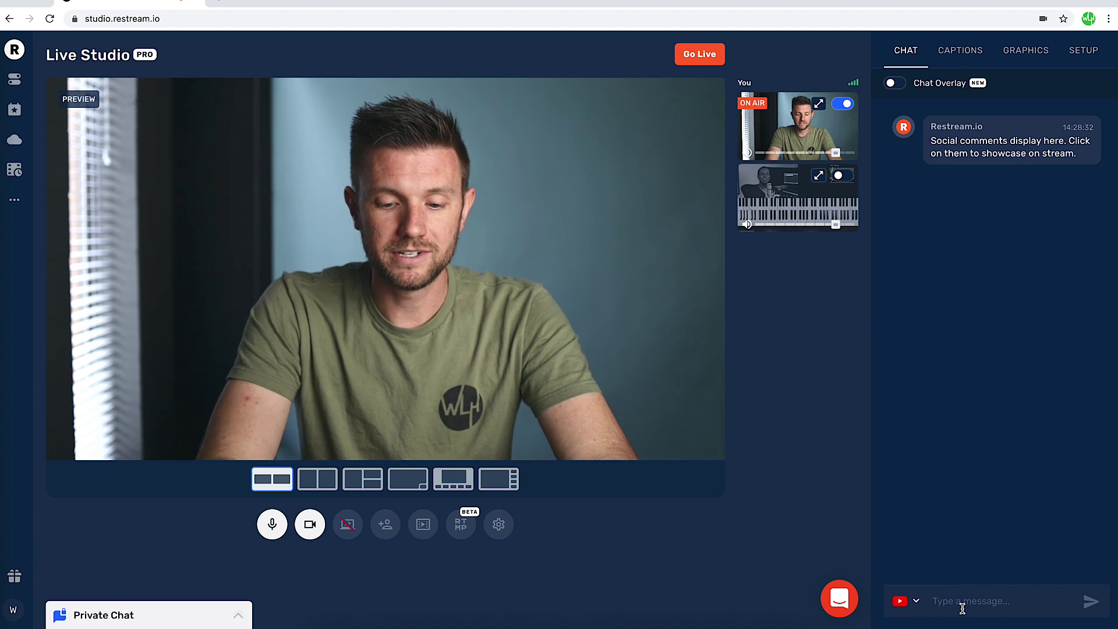
left_click(962, 605)
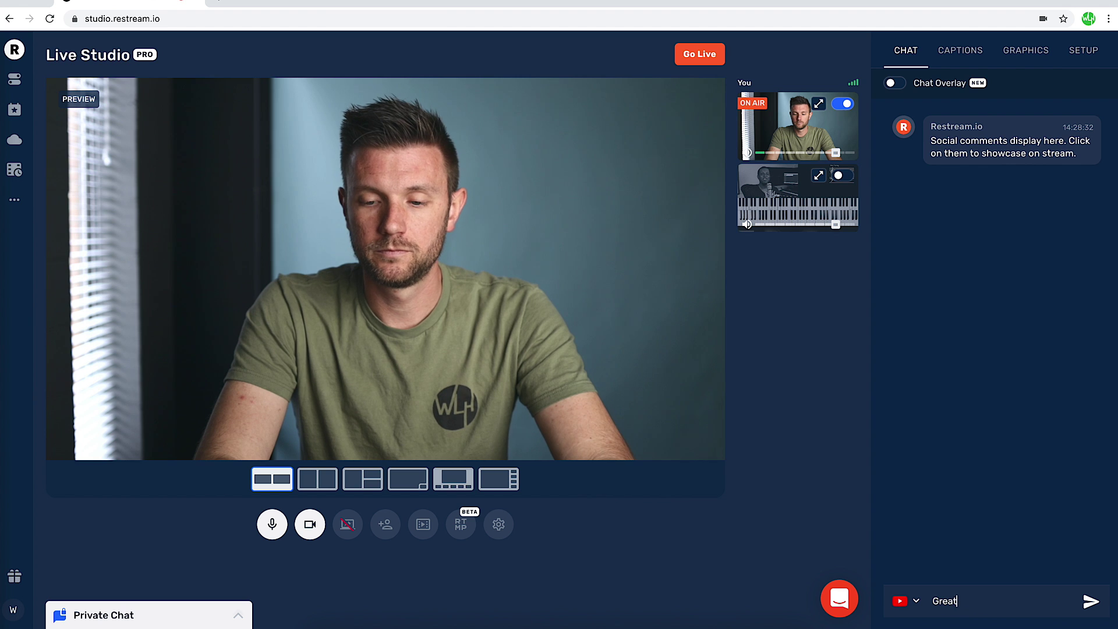
key("Return")
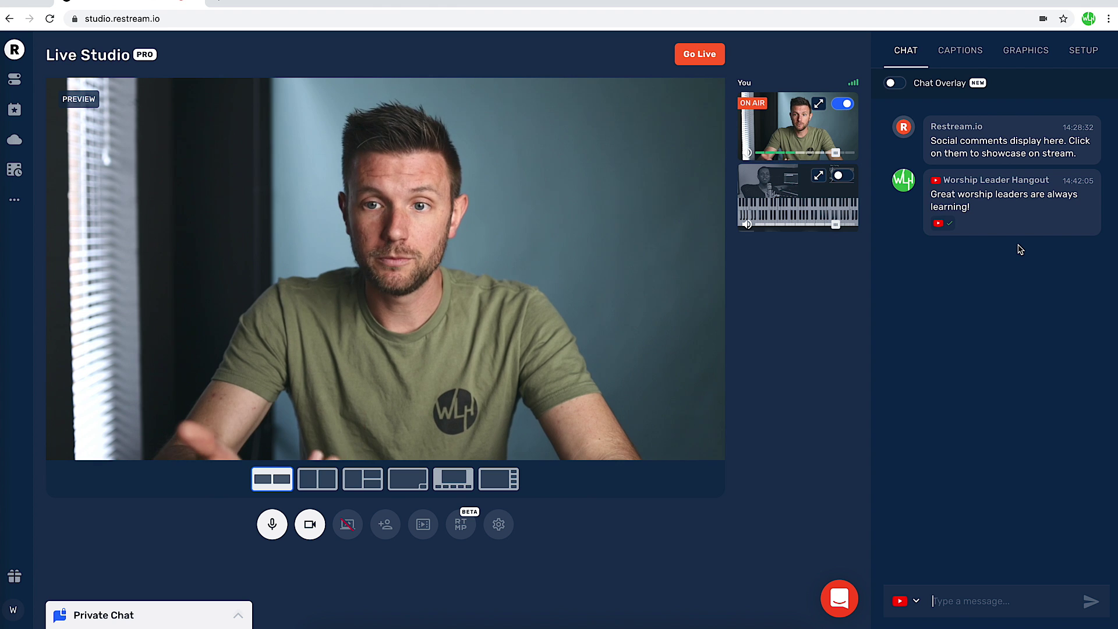
- Showcase the Worship Leader Hangout chat message on the stream and hide it again, twice
left_click(997, 202)
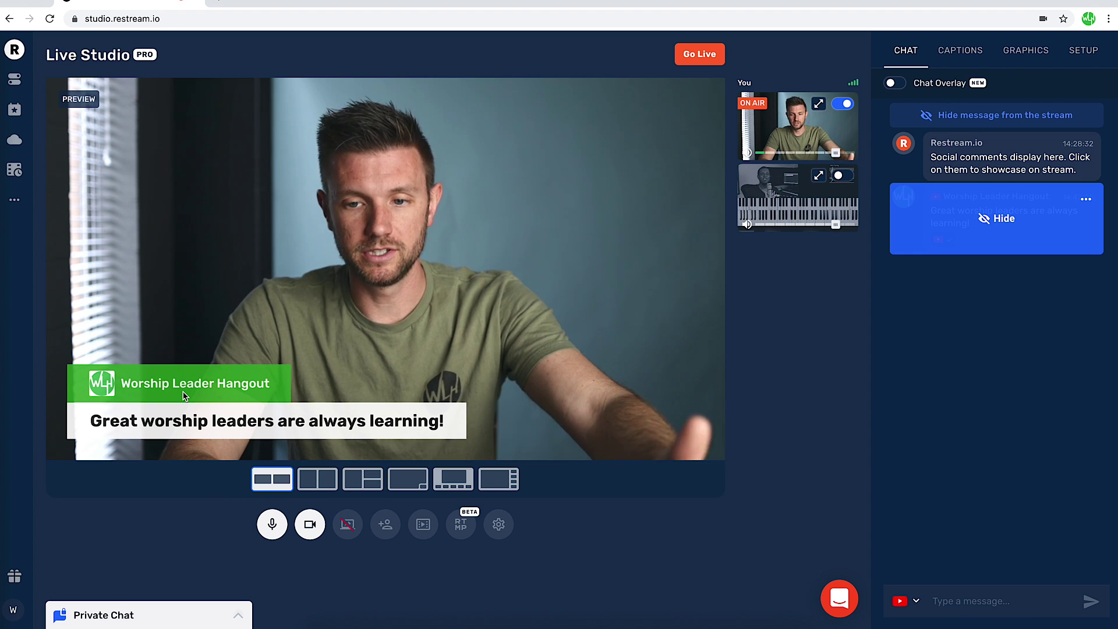
left_click(997, 232)
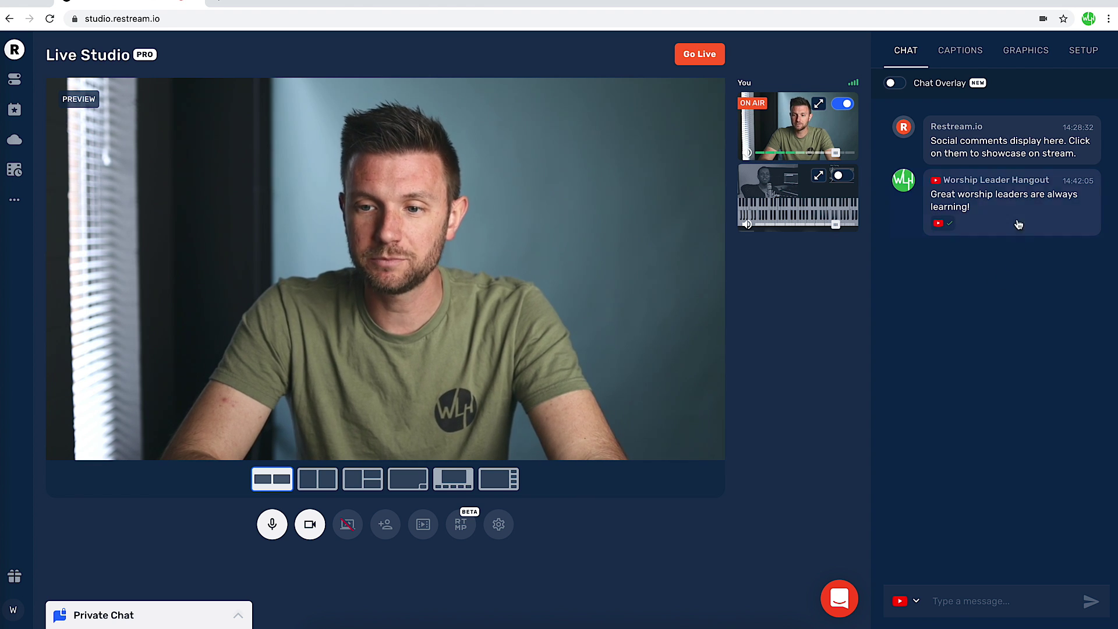
left_click(974, 189)
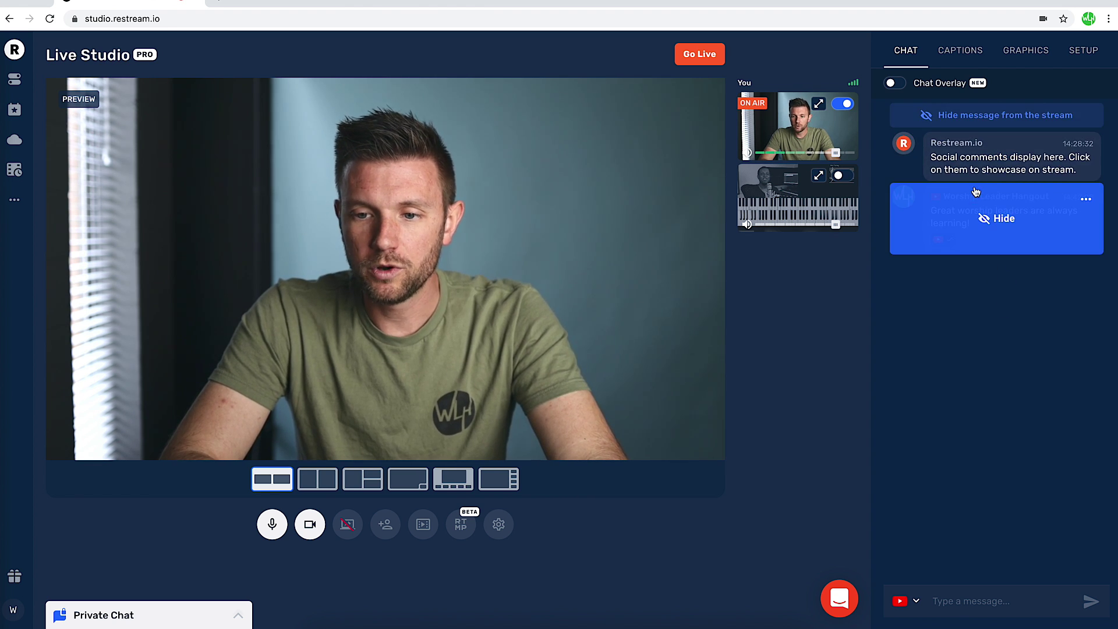
left_click(985, 233)
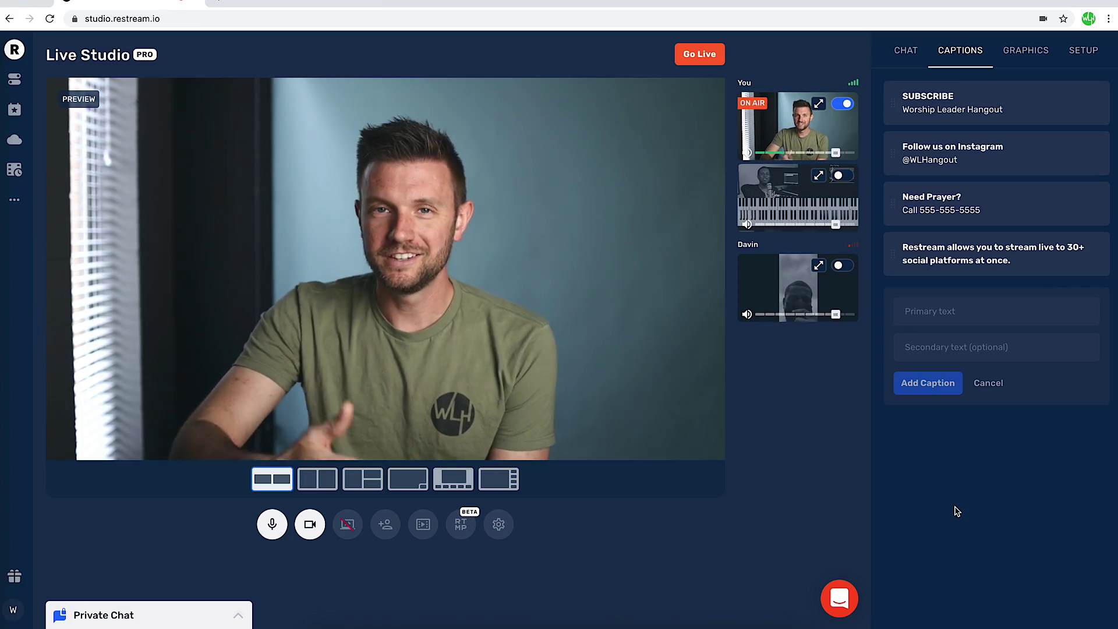
- Show the SUBSCRIBE caption on the stream and take the video file source off air
mouse_move(958, 103)
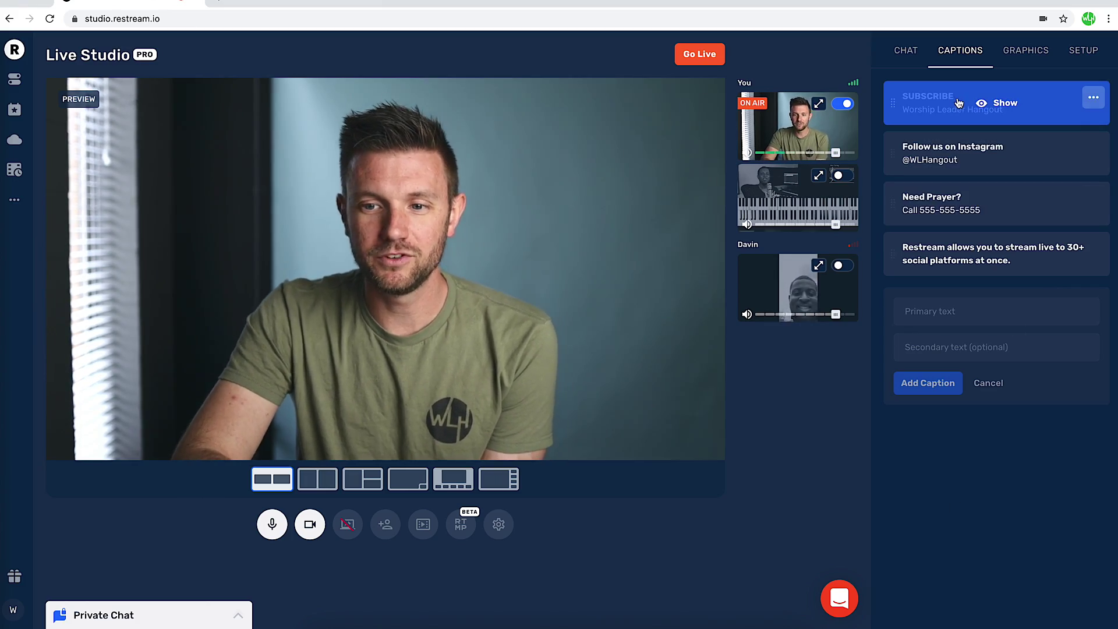
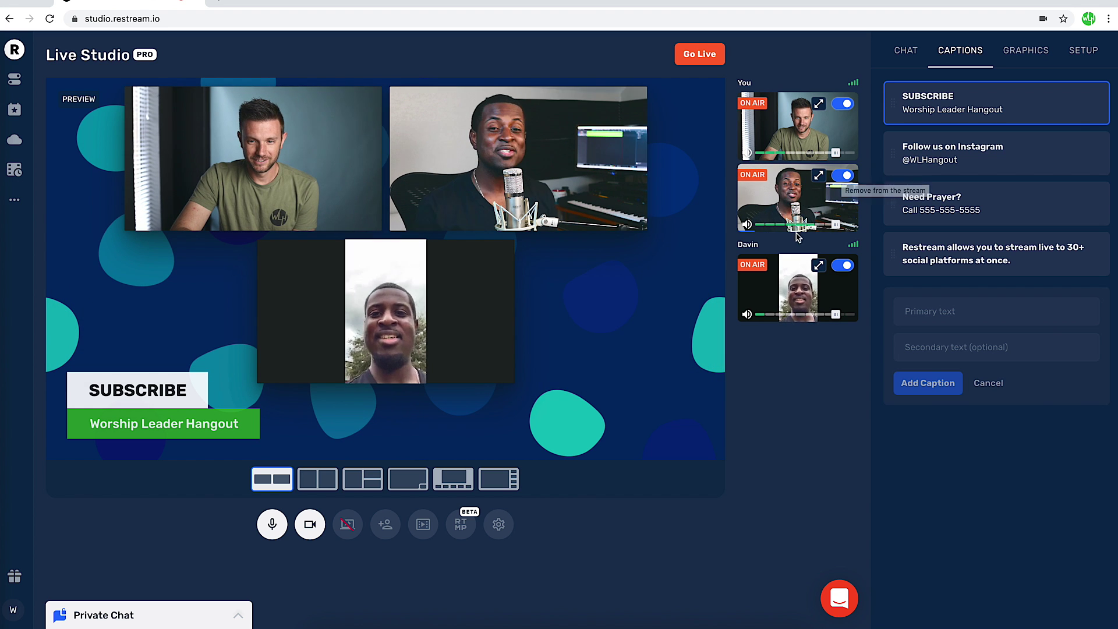
left_click(844, 176)
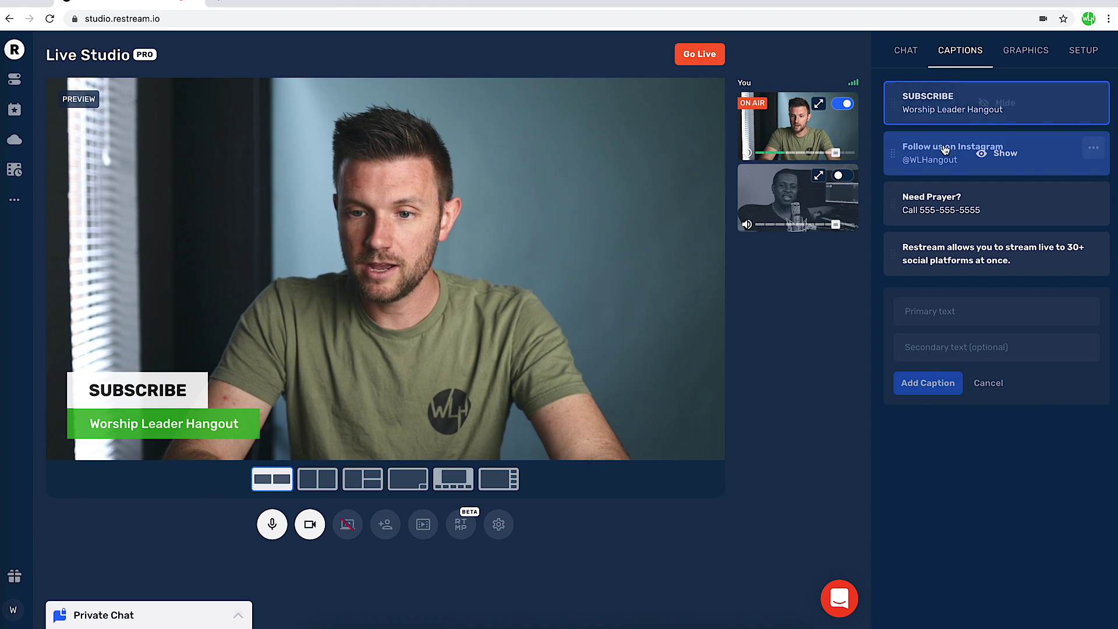
- Show the Instagram, Need Prayer? and Restream captions on the stream in turn, and hide the last one
left_click(992, 161)
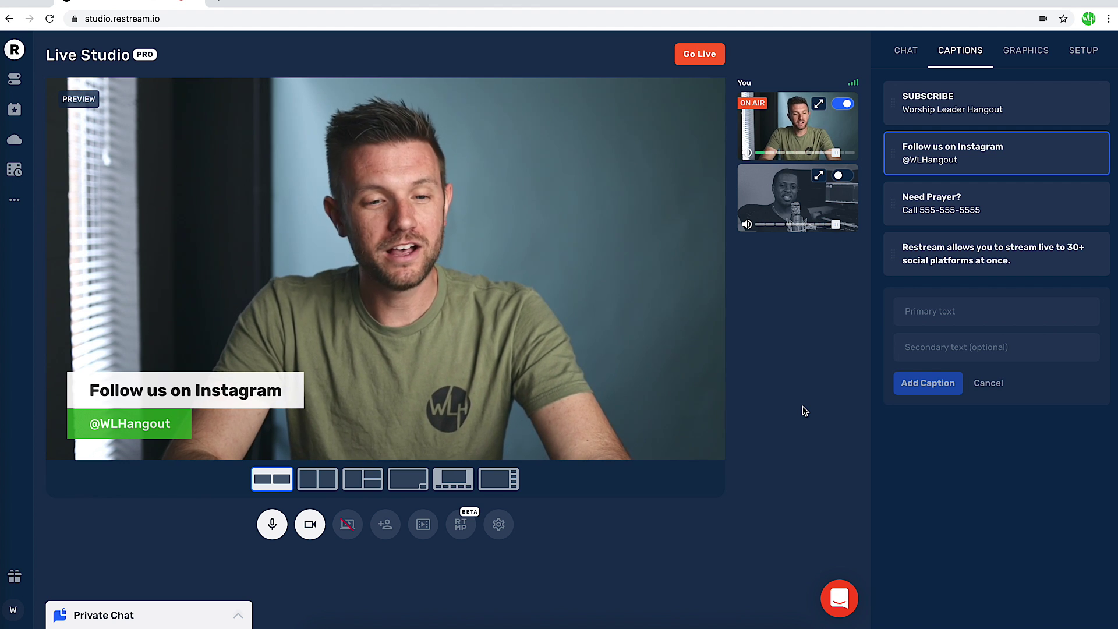
left_click(968, 213)
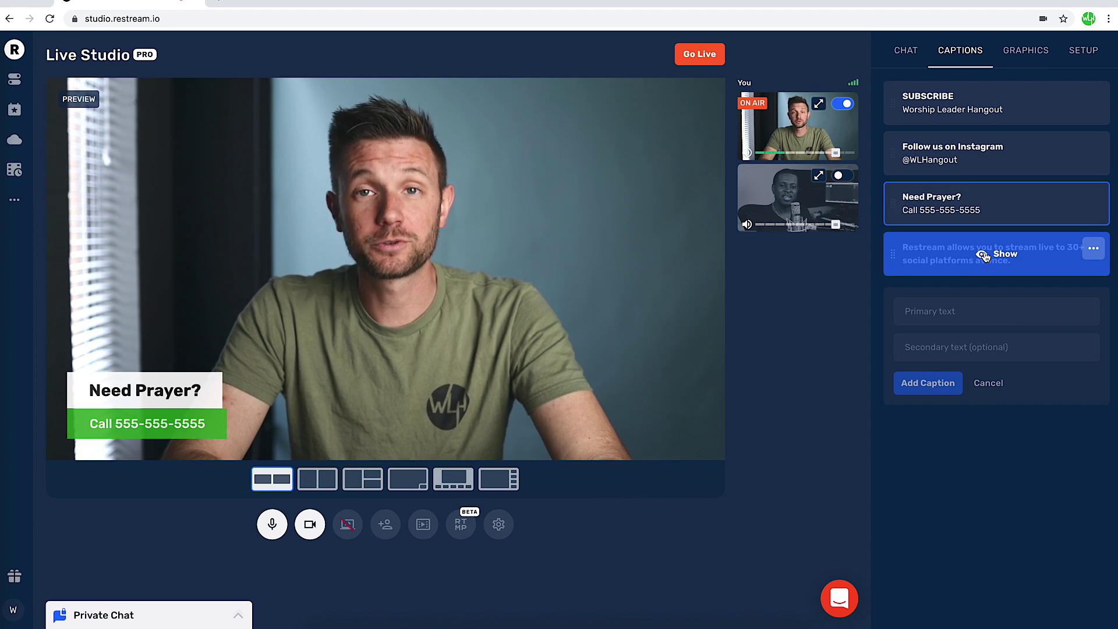
left_click(984, 256)
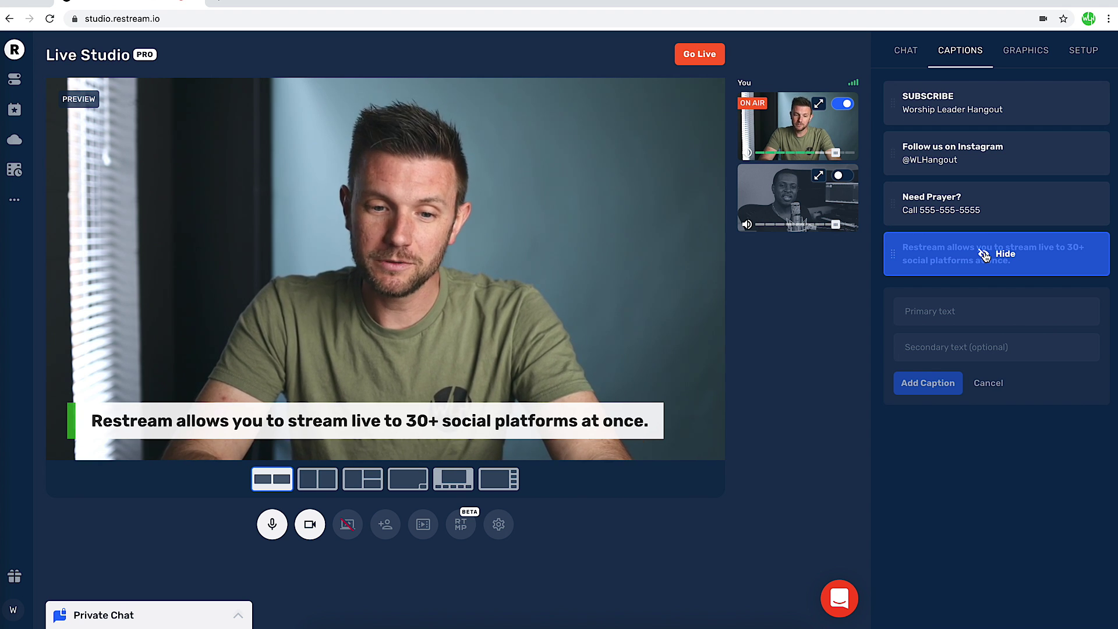
left_click(984, 256)
- Add a "Facebook Group" caption with secondary text "Worship Leader Hangout", and show and hide it on the stream
key("Tab")
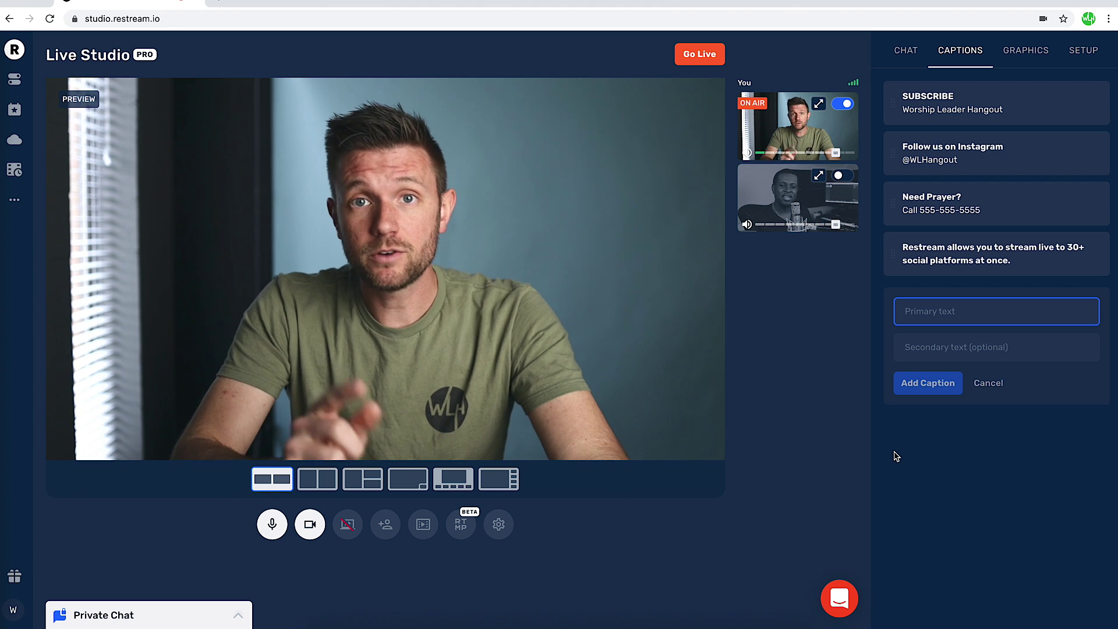
left_click(936, 312)
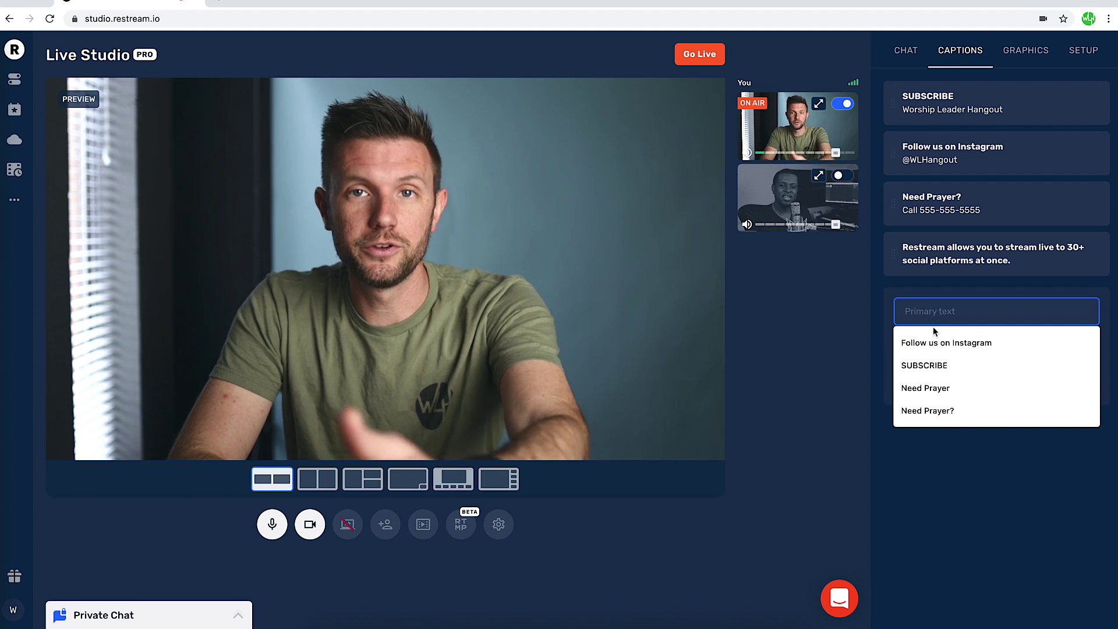
key("Escape")
type("Facebook Group")
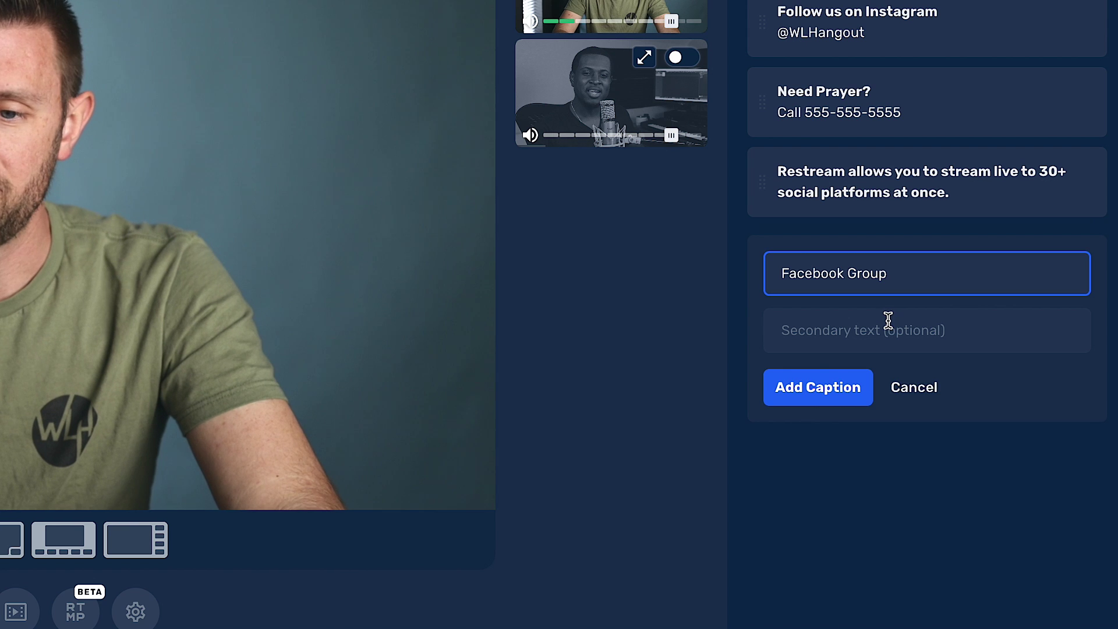
left_click(888, 320)
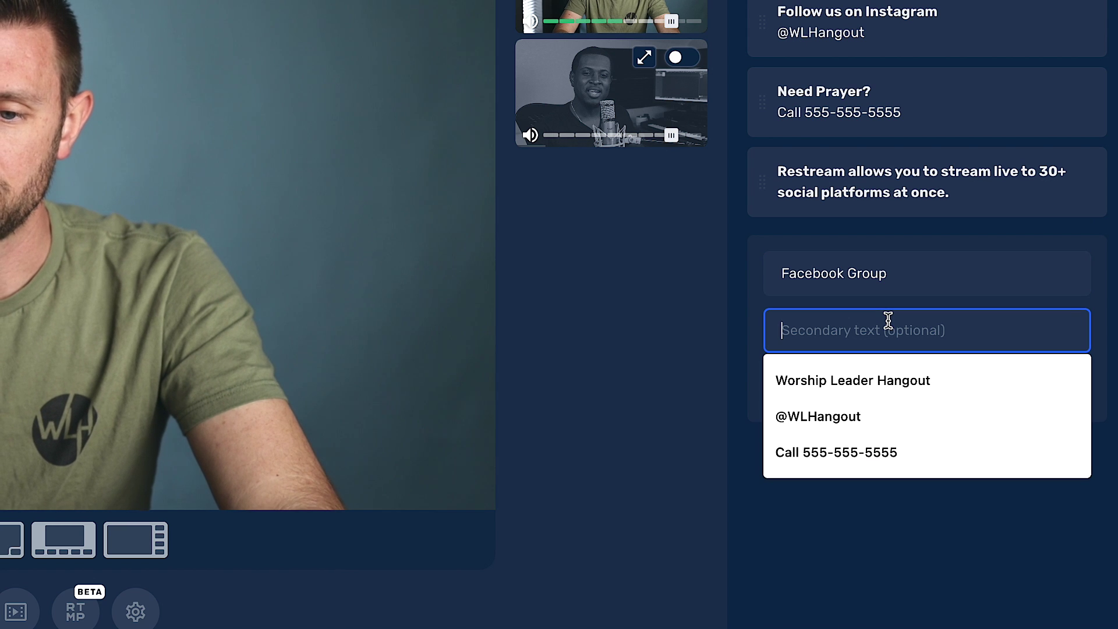
left_click(885, 394)
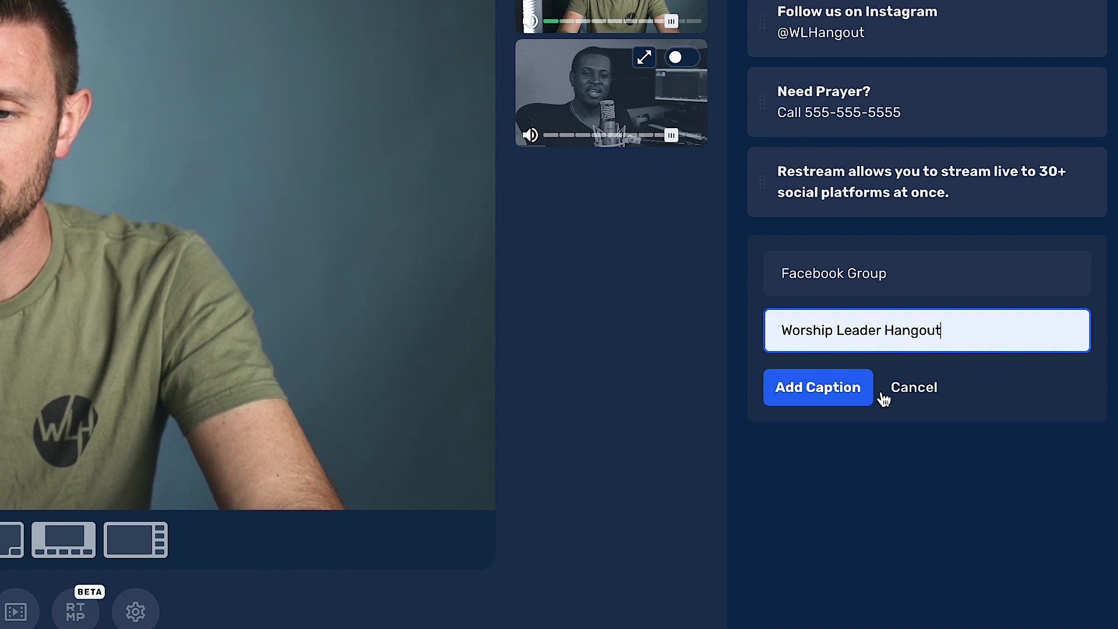
left_click(829, 392)
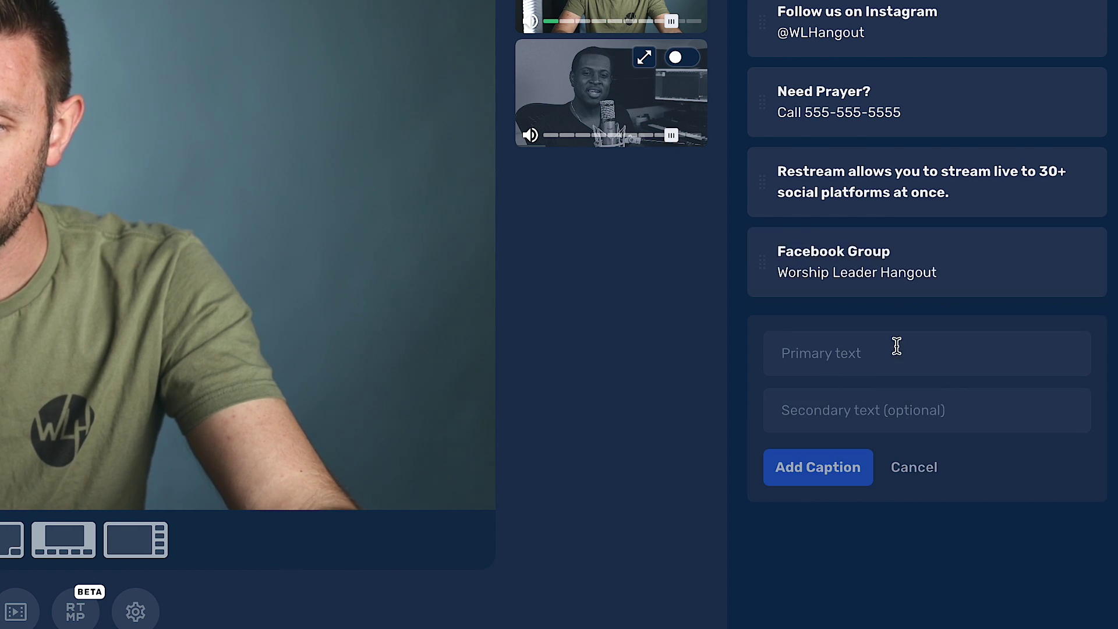
left_click(892, 264)
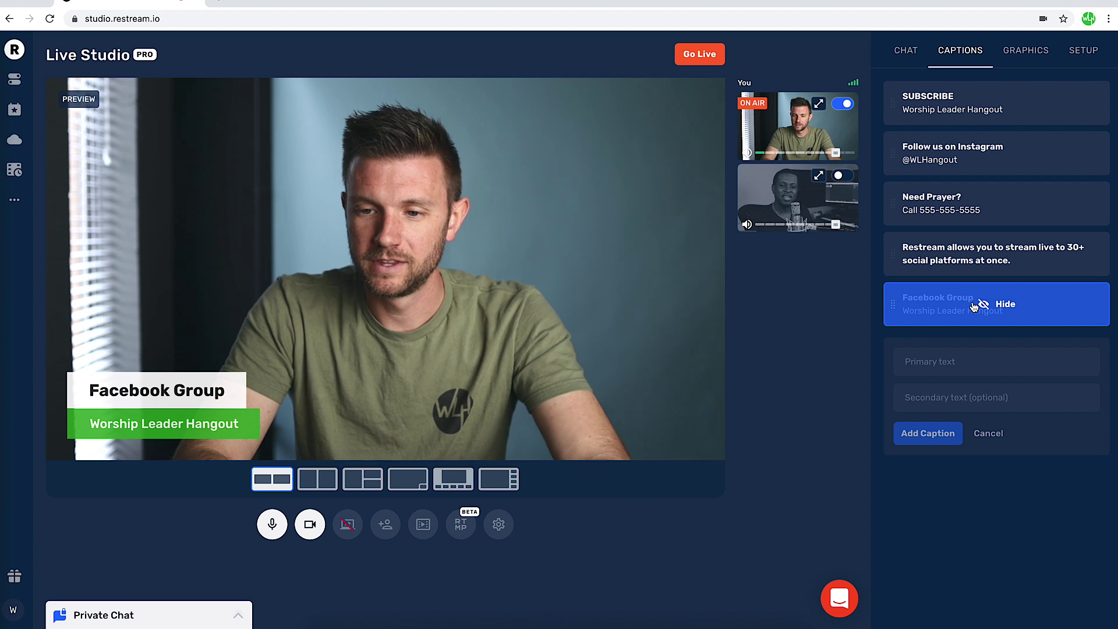
left_click(974, 304)
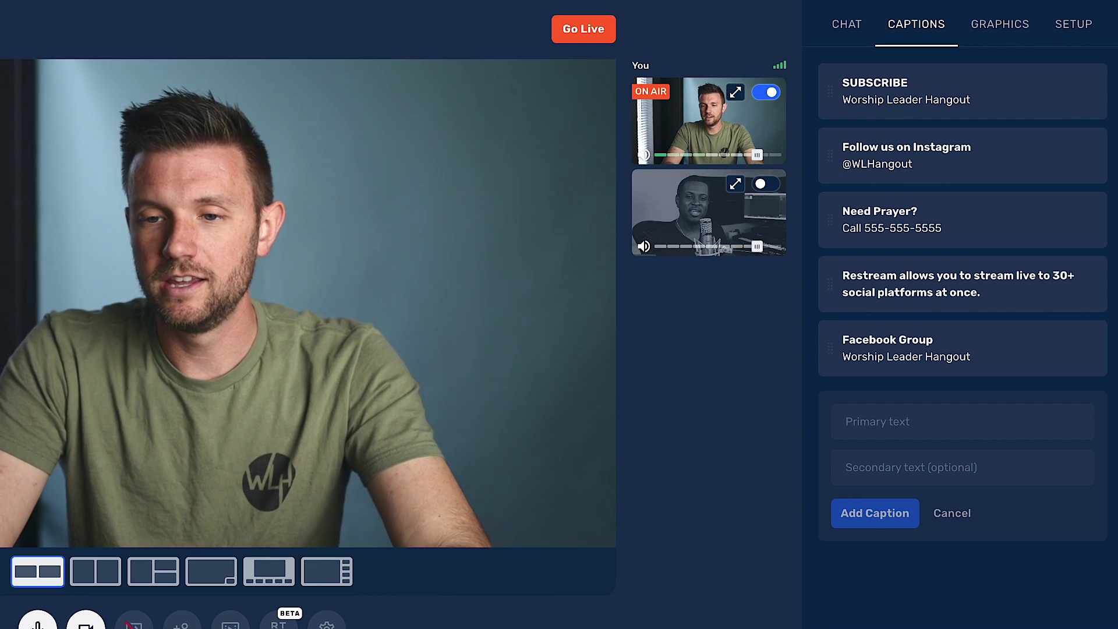
- Switch the brand graphics theme to News and return to the list of captions
left_click(1004, 26)
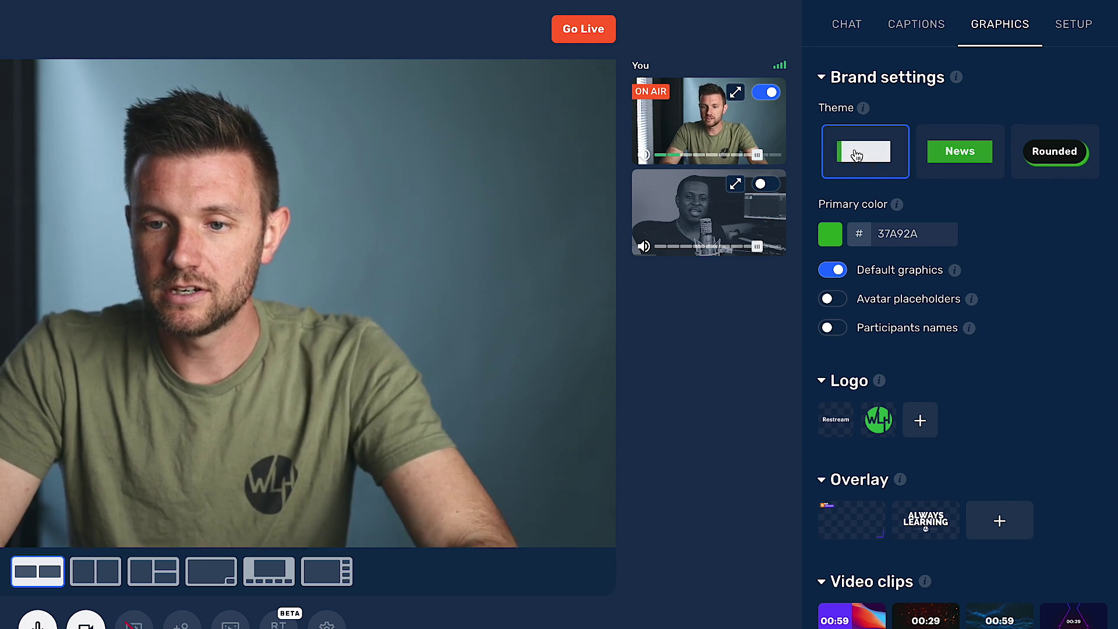
left_click(931, 151)
left_click(919, 24)
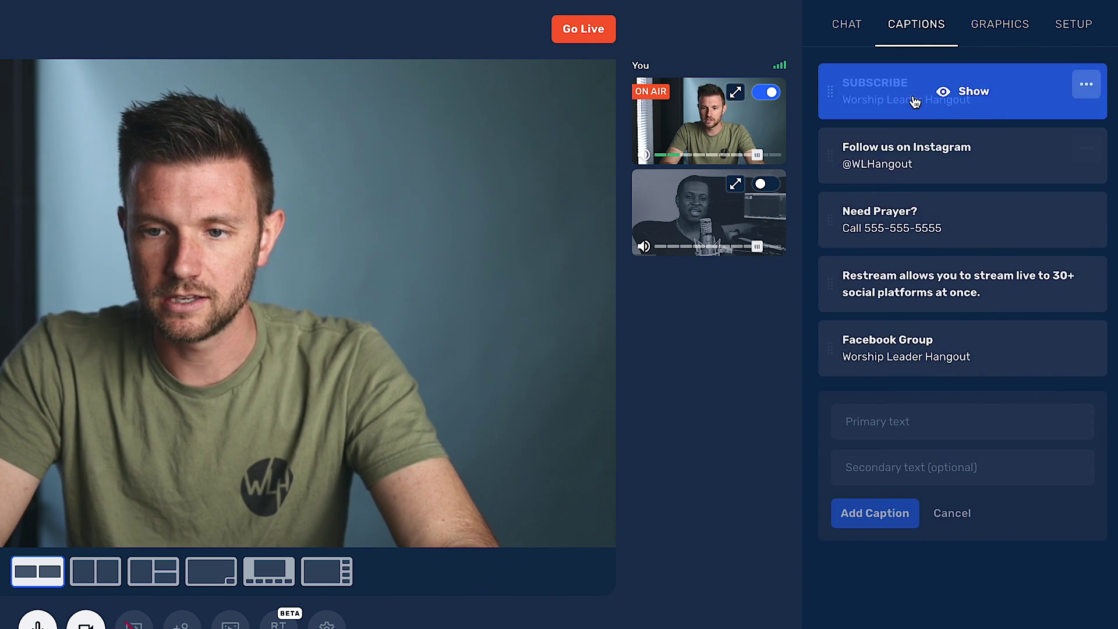
- Show the SUBSCRIBE caption on the stream, preview the Rounded brand theme, and set the theme to Default
left_click(914, 96)
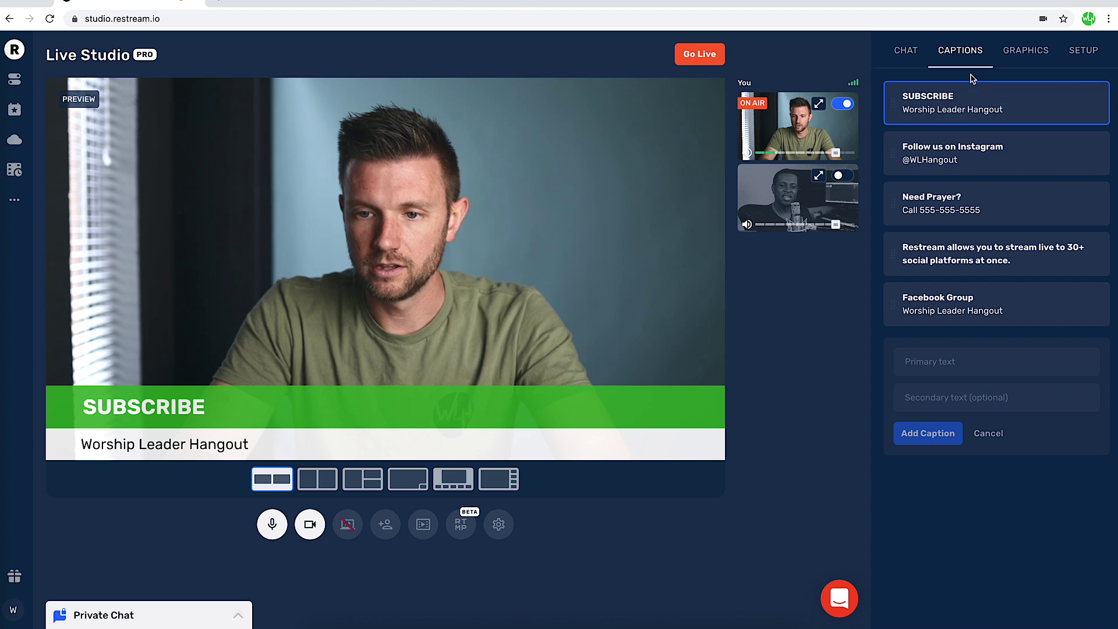
left_click(1025, 51)
left_click(1053, 154)
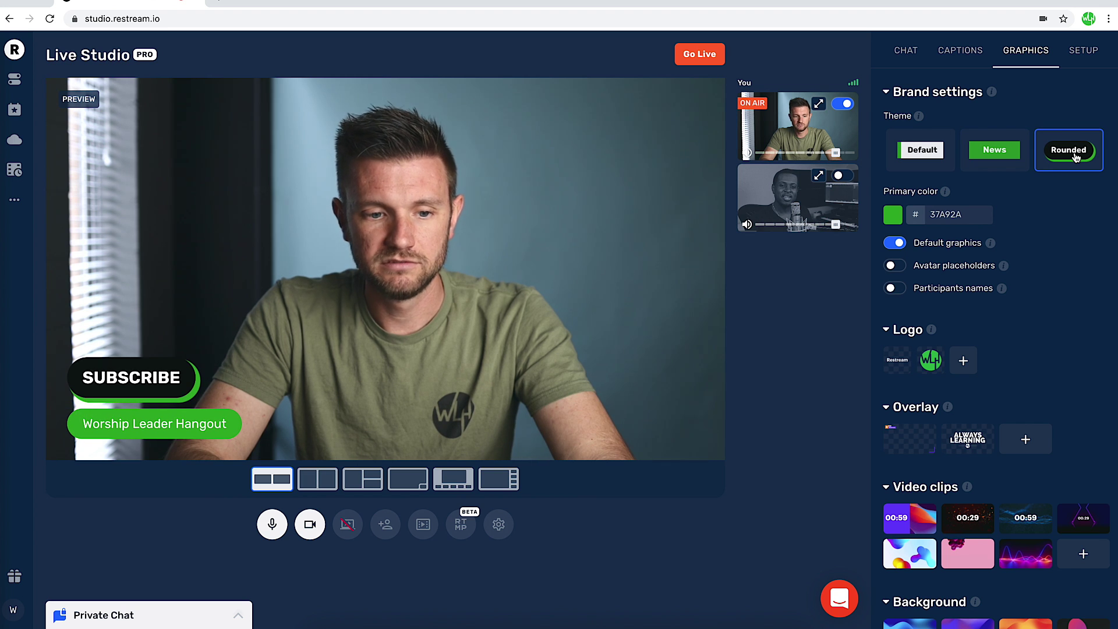
left_click(924, 157)
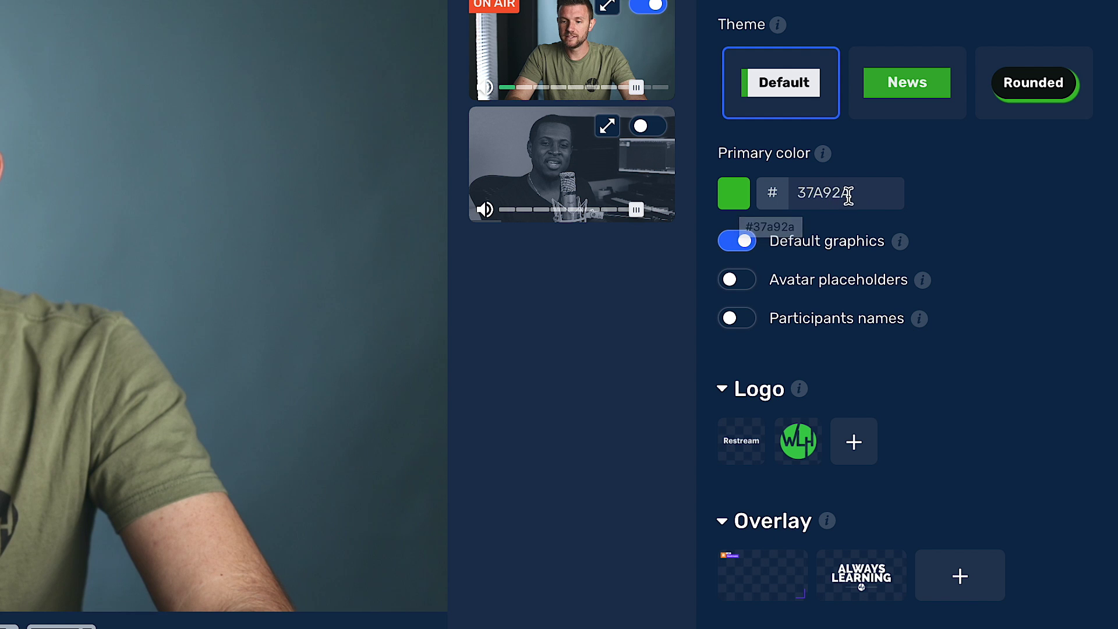
left_click(733, 205)
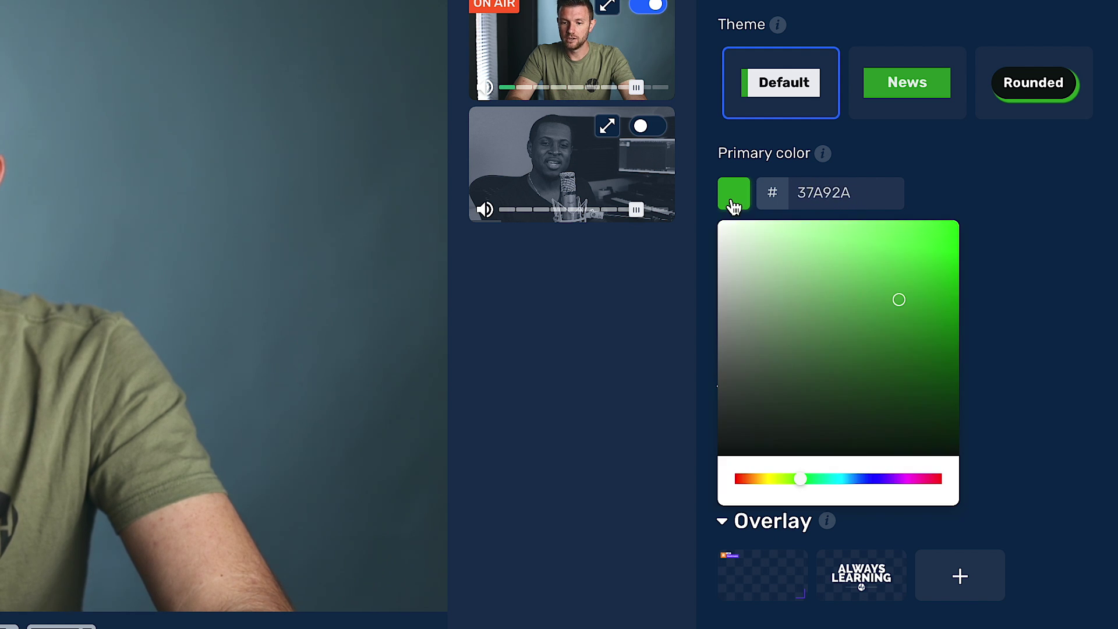
left_click(972, 194)
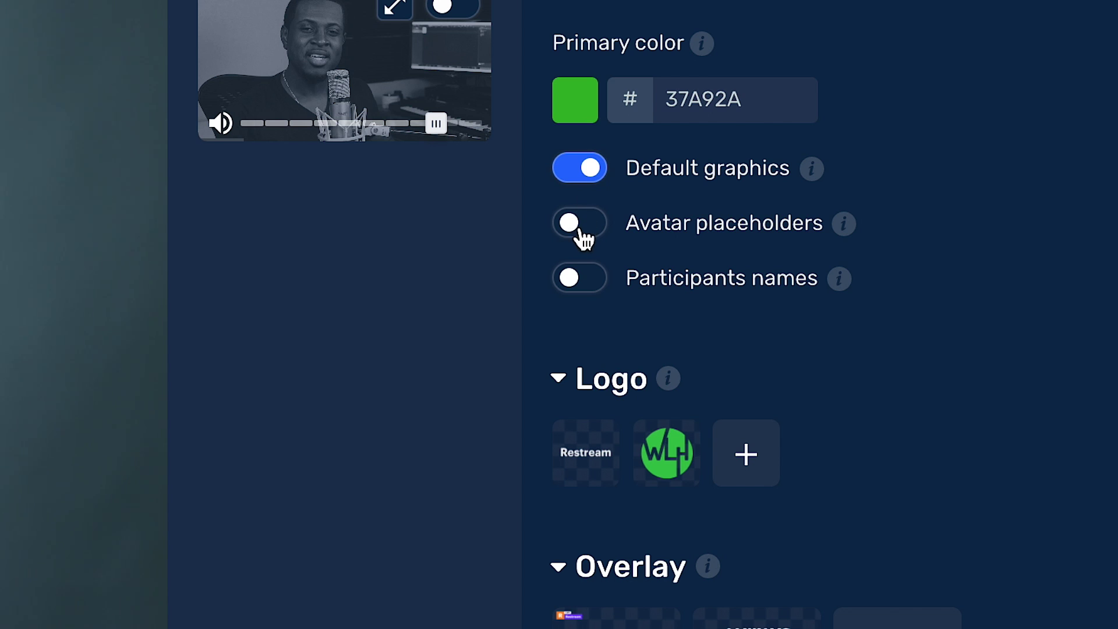
- Turn on participants' names, enter the host's full name, and turn the names off again
left_click(585, 286)
left_click(585, 285)
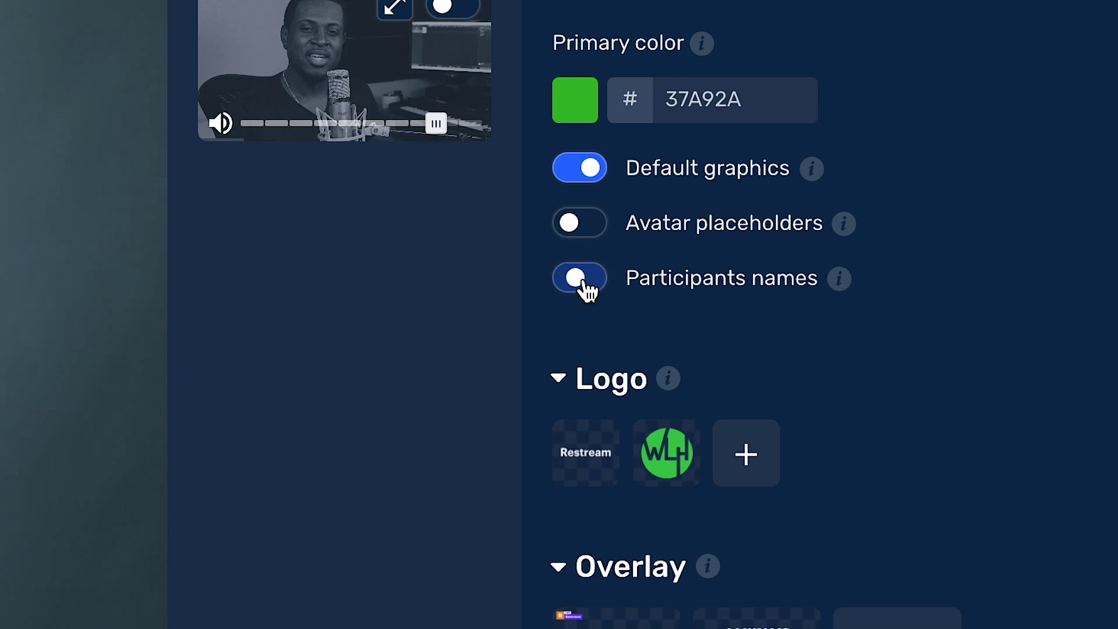
left_click(585, 283)
type("Cha")
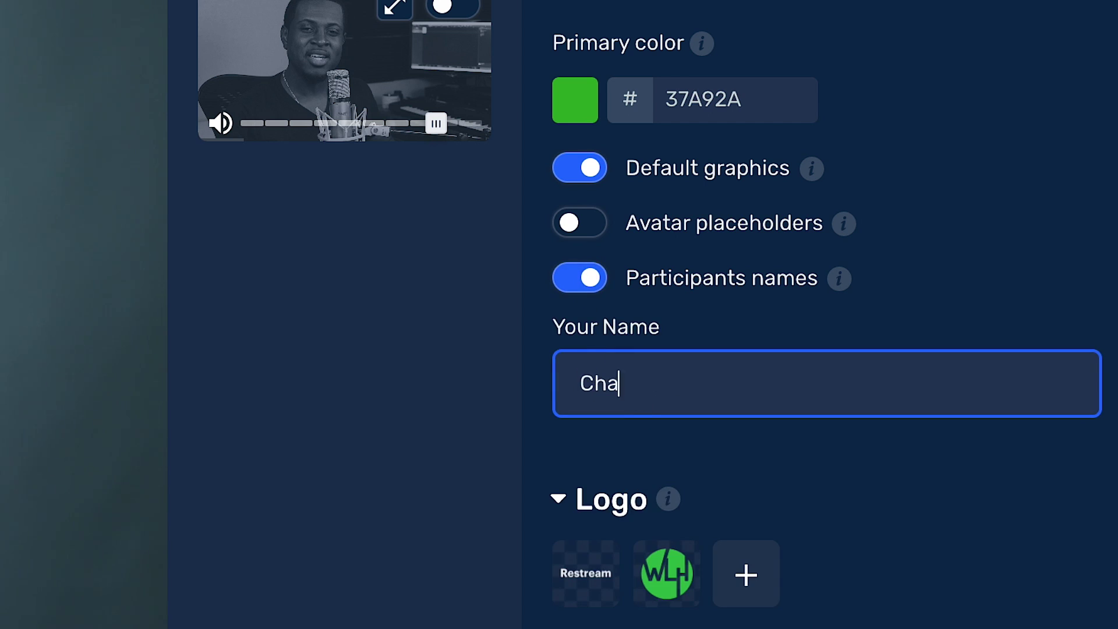
type("dwick")
type("Buckland")
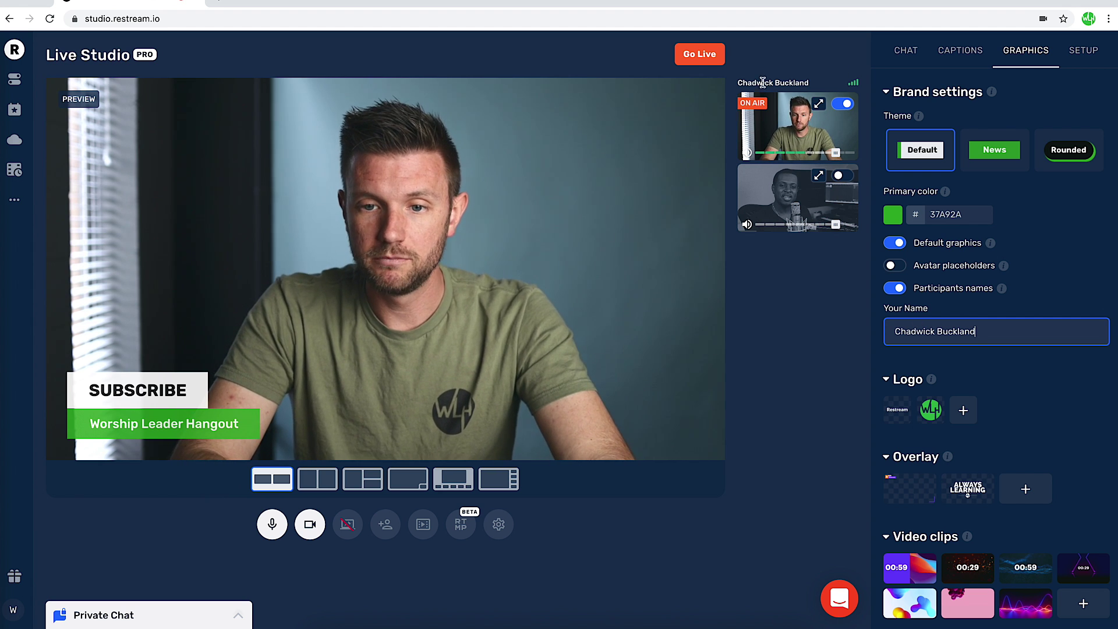
left_click(894, 287)
- Show the green WLH logo on the stream and hide it again
scroll(965, 340, "down", 1)
mouse_move(930, 315)
left_click(930, 315)
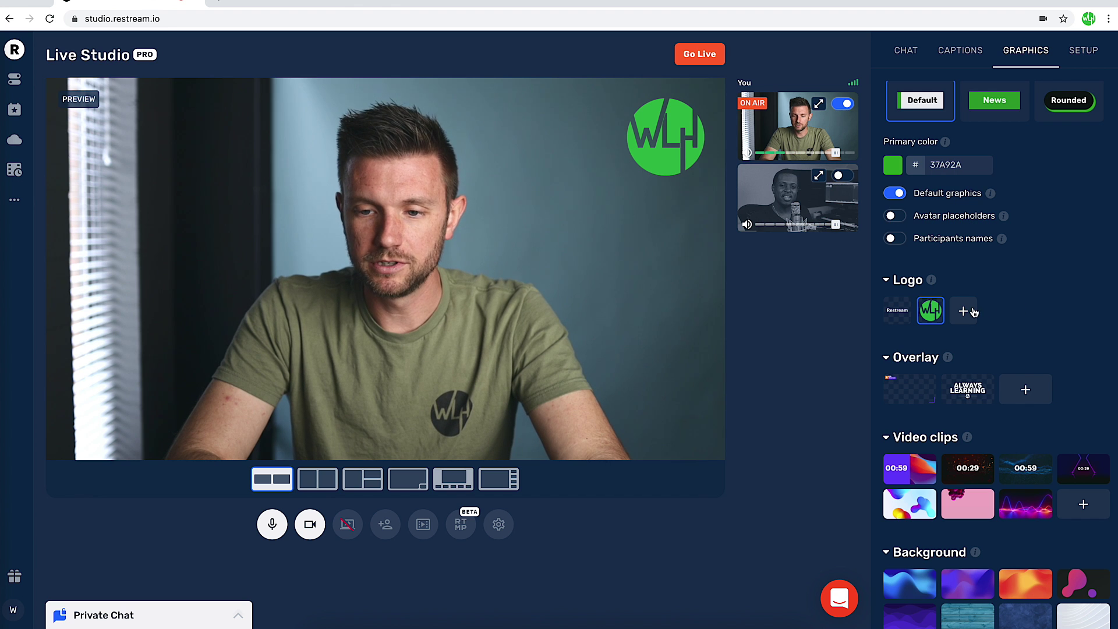
left_click(929, 313)
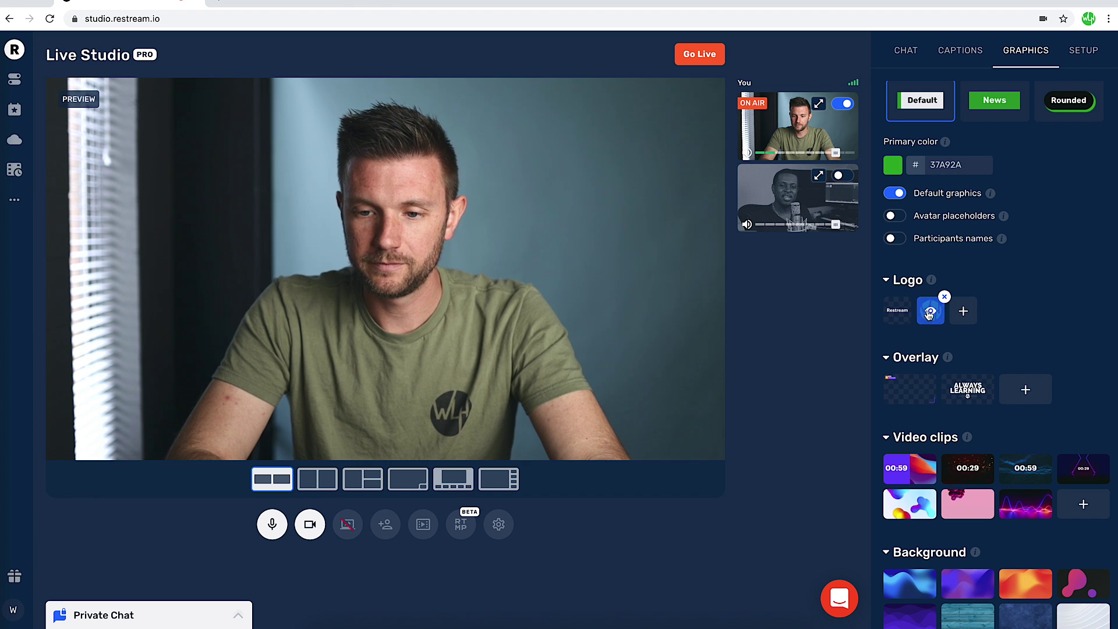
- Open the file choosers for uploading a logo and an overlay, and cancel both without choosing a file
left_click(963, 312)
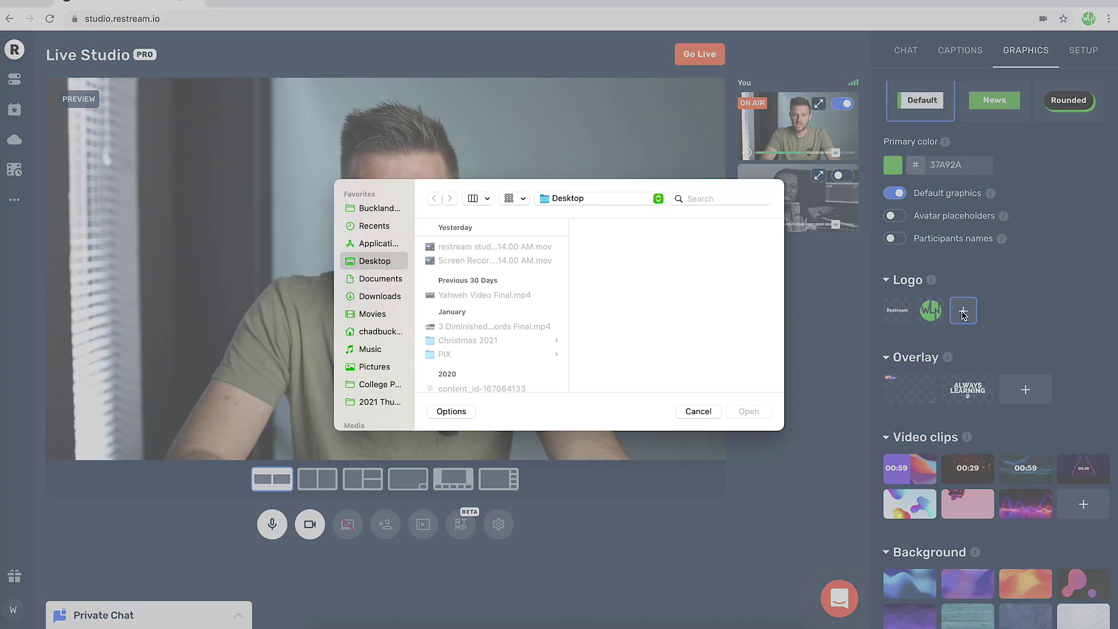
left_click(697, 412)
scroll(965, 416, "down", 3)
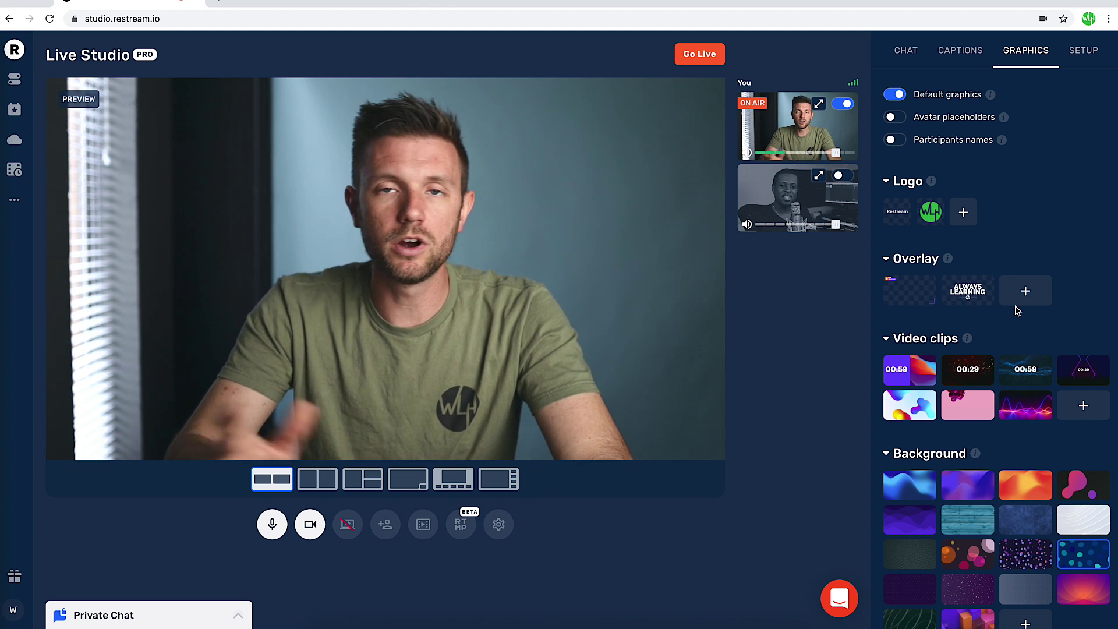
left_click(1020, 298)
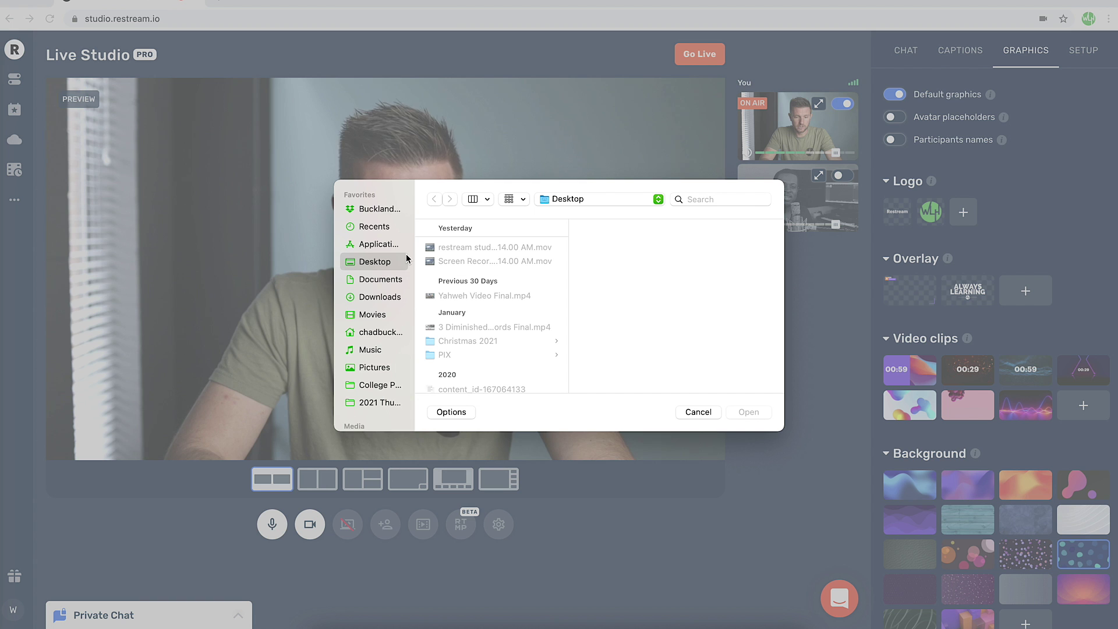
left_click(693, 412)
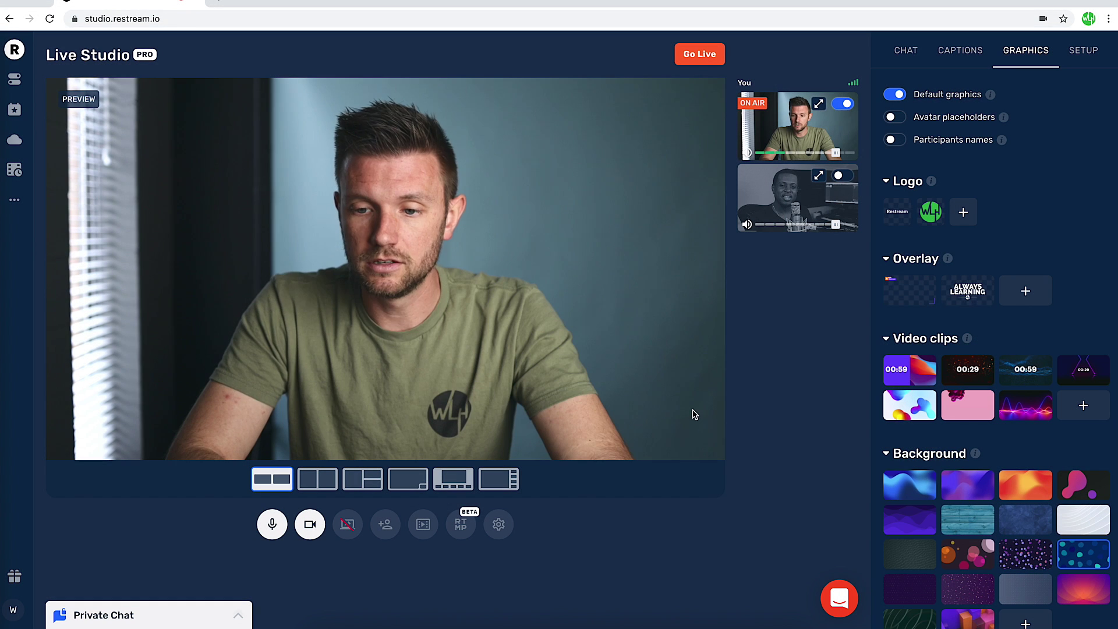
- Show the ALWAYS LEARNING overlay, take the host camera off air and back on, and hide the overlay
left_click(974, 298)
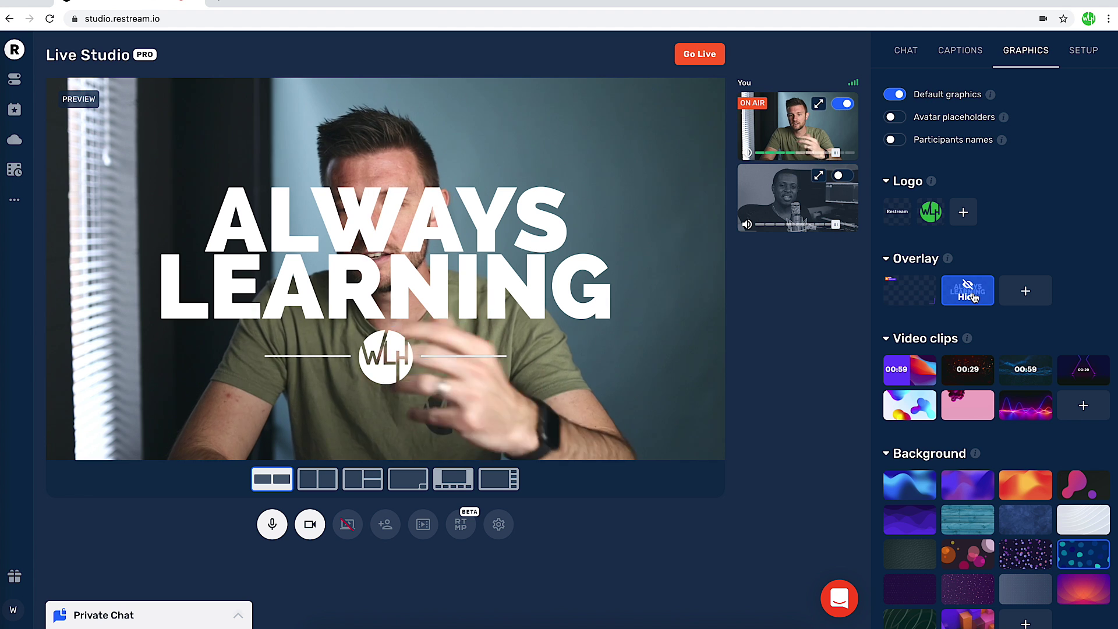
left_click(845, 105)
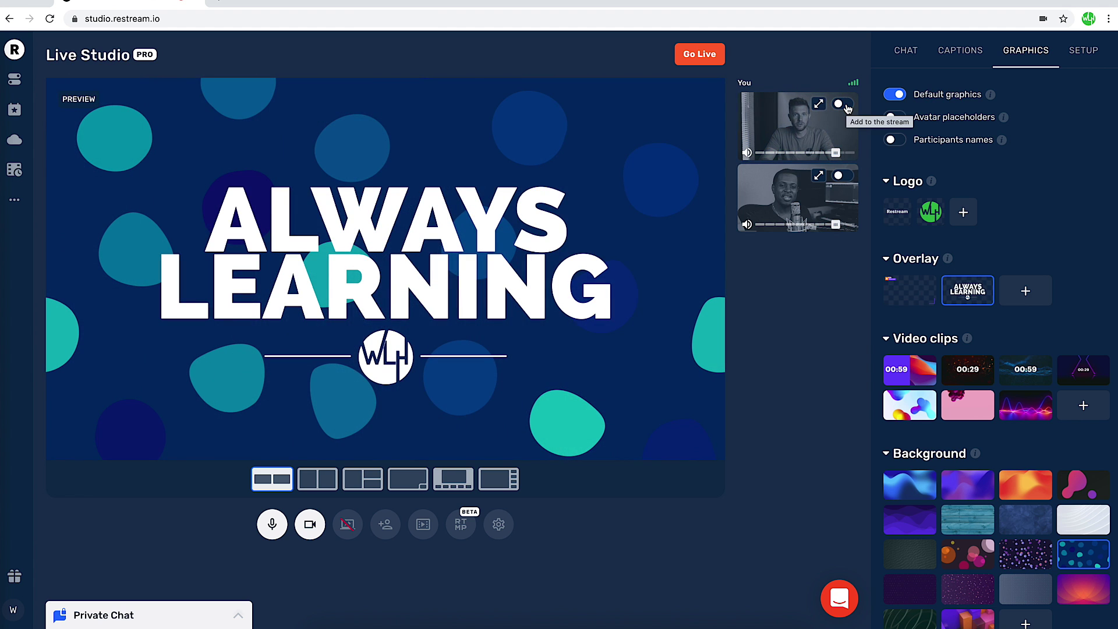
left_click(845, 104)
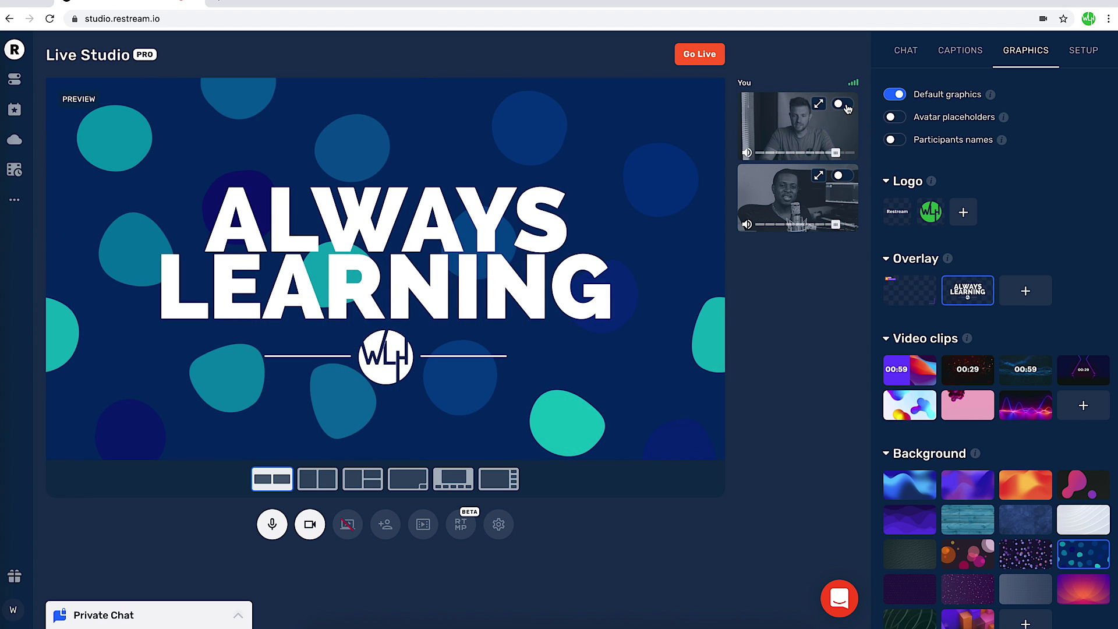
left_click(968, 290)
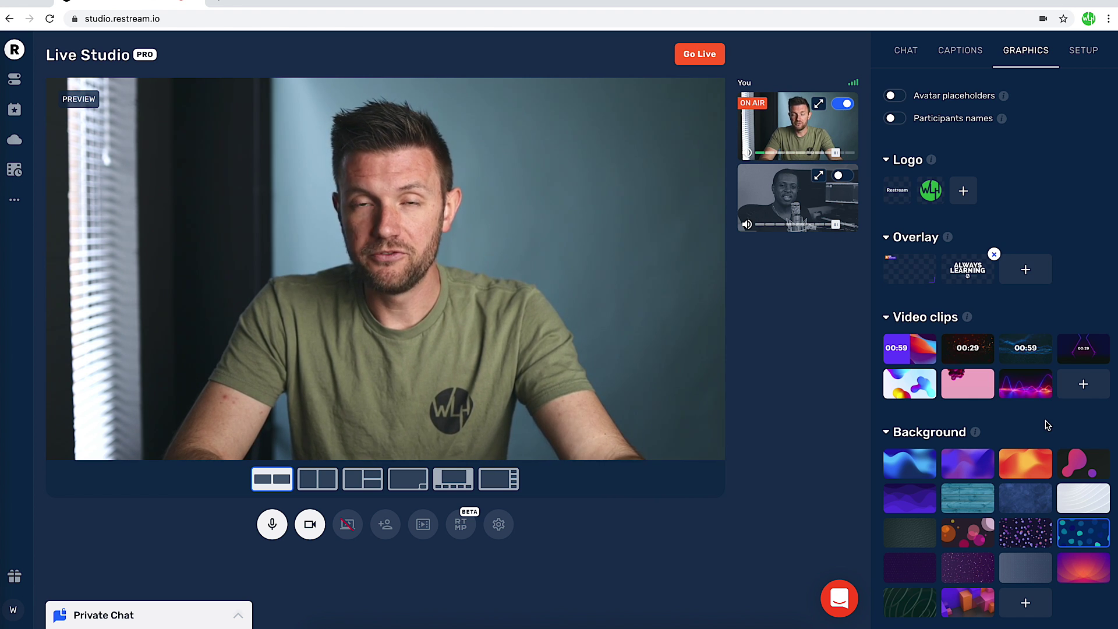
- Play the purple 00:59 countdown clip and the pink spheres clip on the stream, hiding each one again
mouse_move(911, 346)
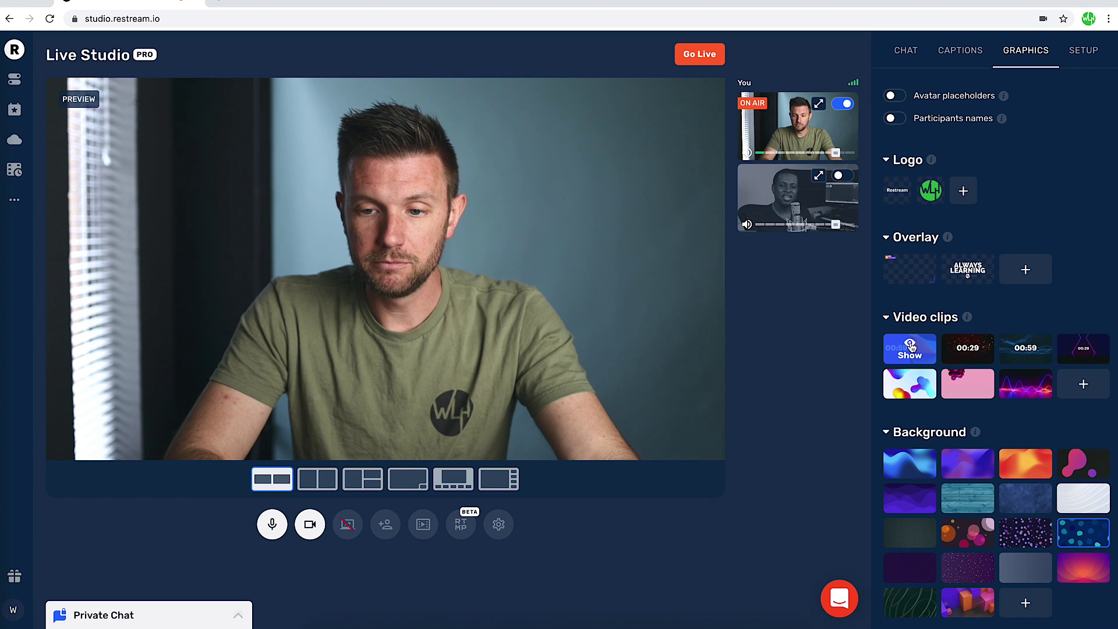
left_click(911, 347)
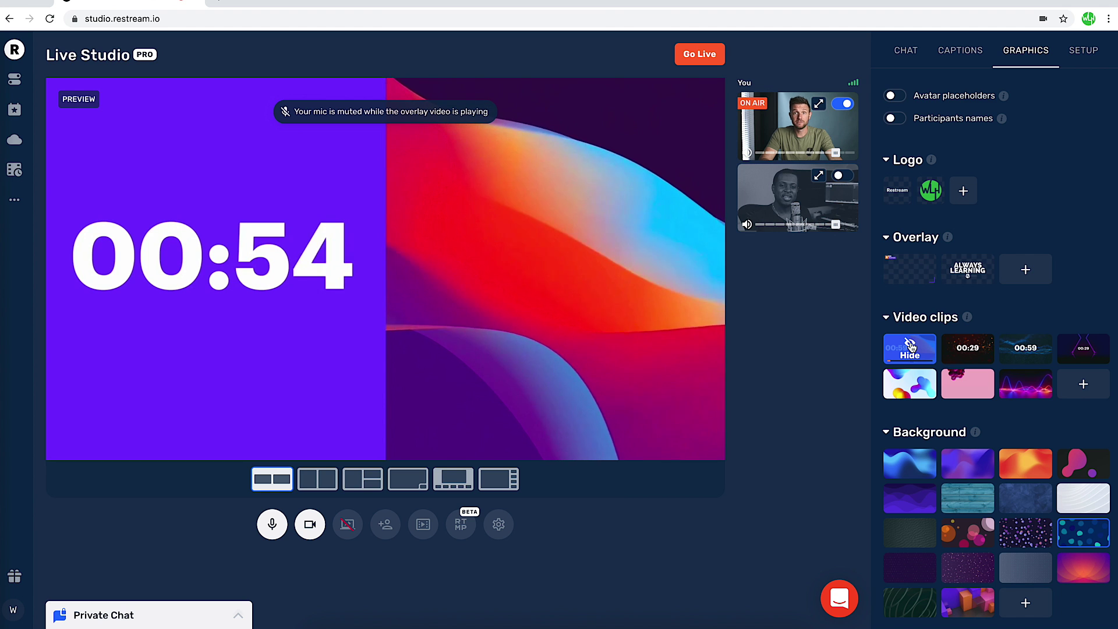
left_click(911, 348)
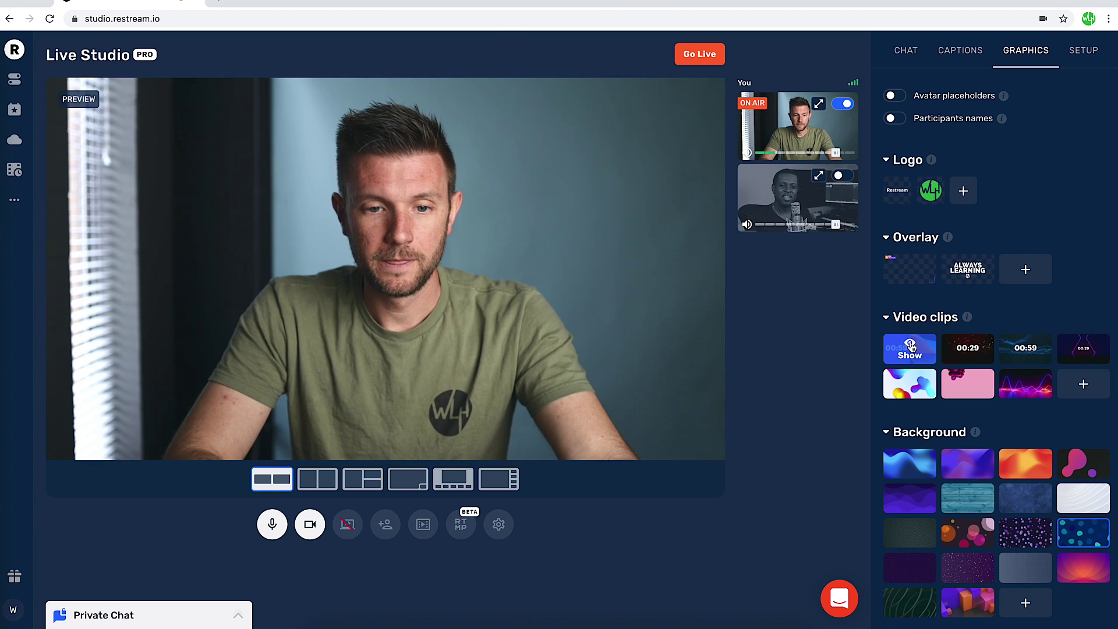
mouse_move(982, 397)
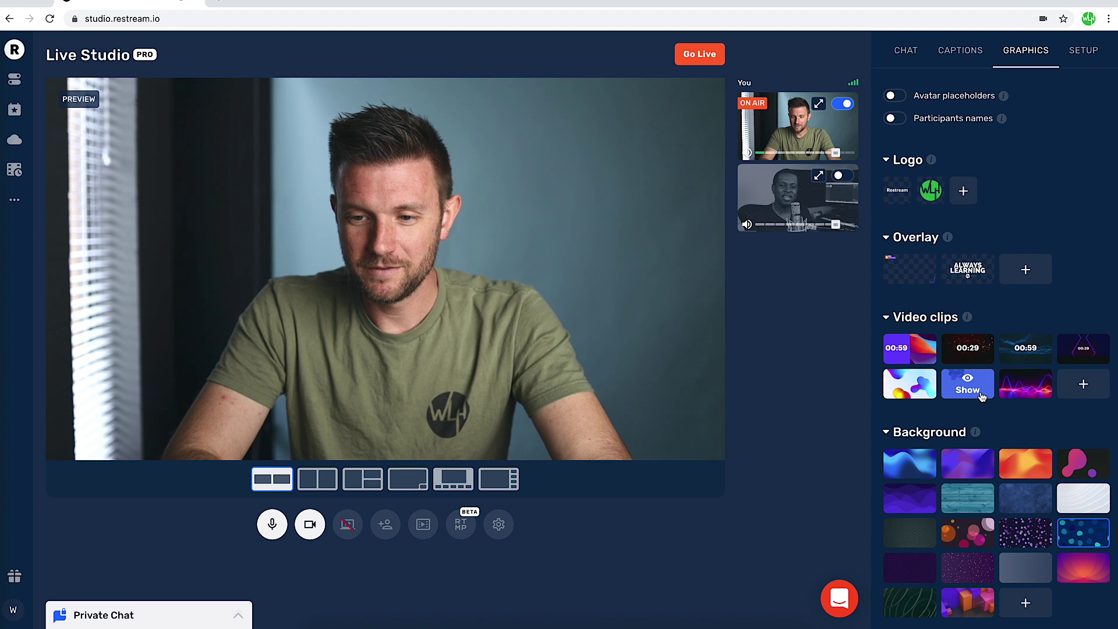
left_click(982, 396)
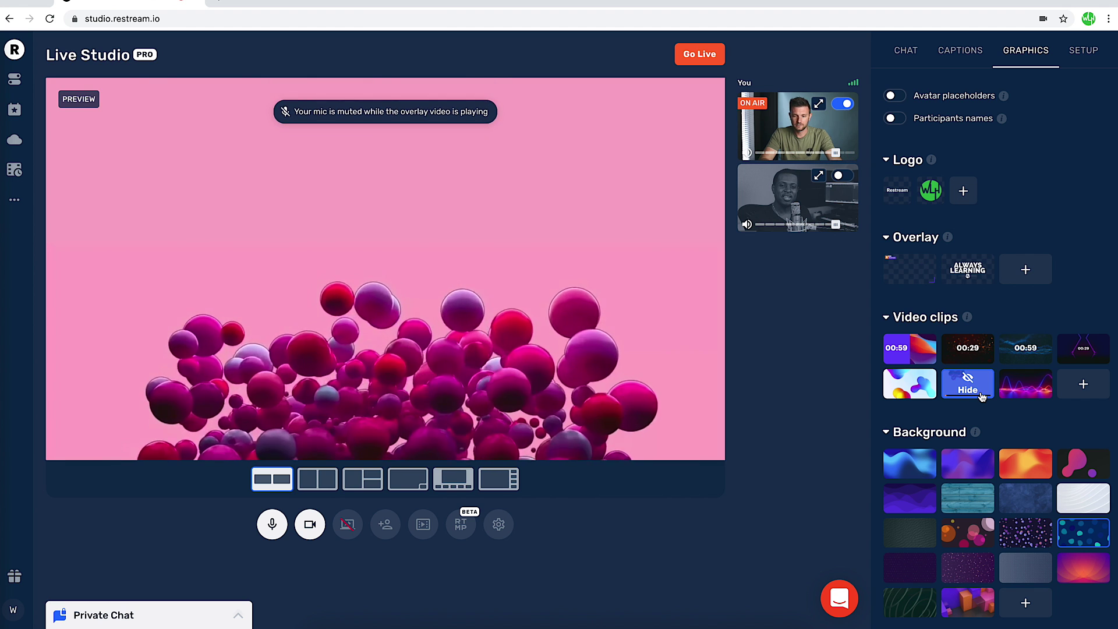
left_click(975, 391)
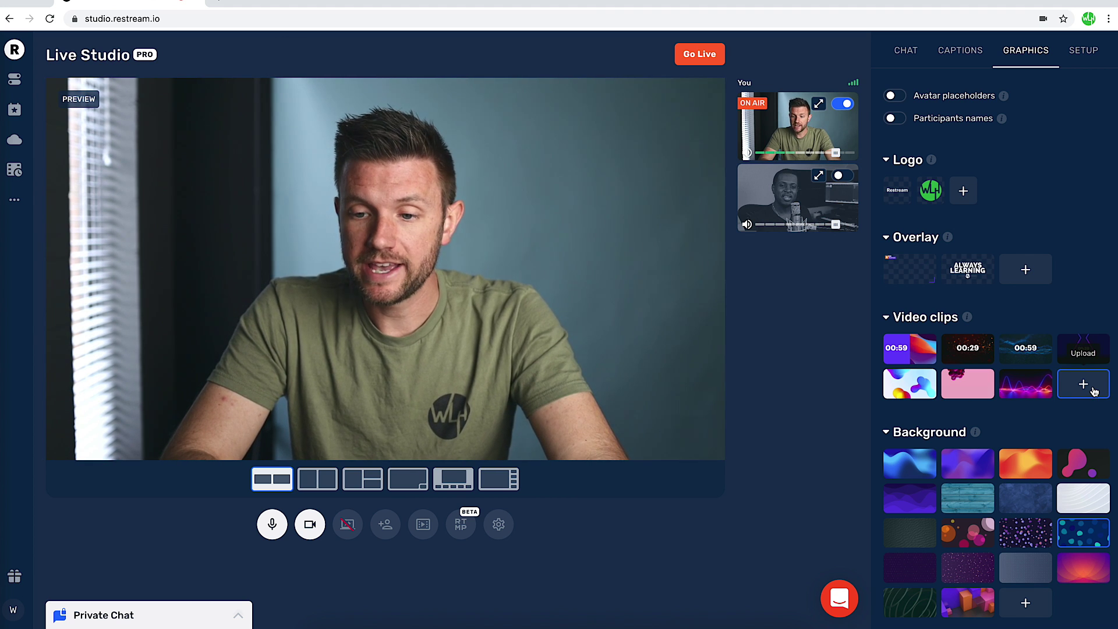
mouse_move(968, 319)
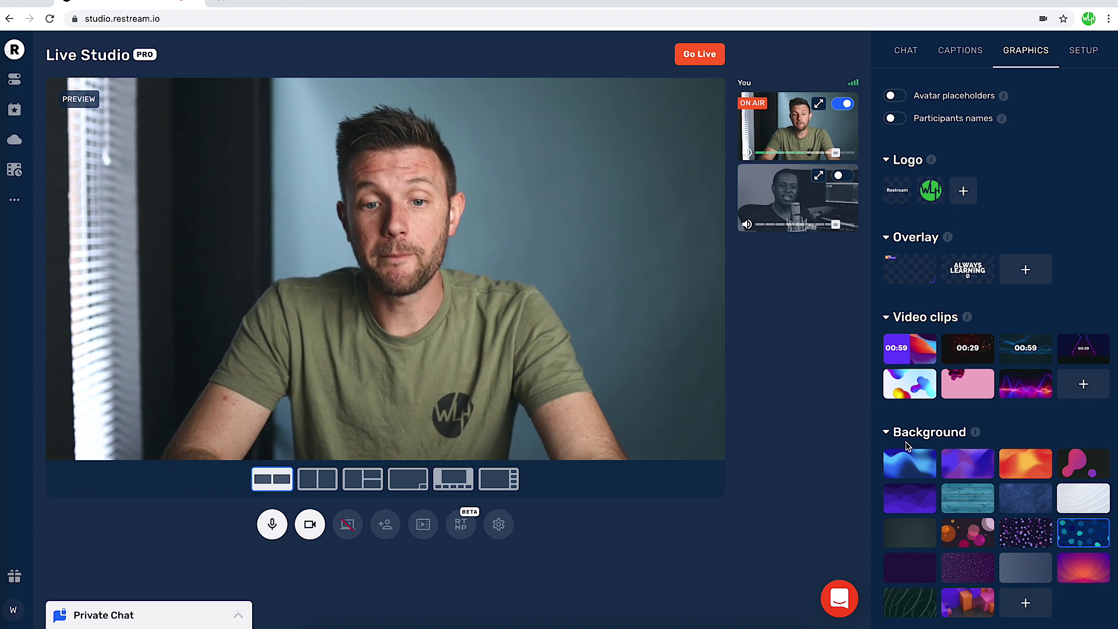
- Try the blue wave and purple gradient backgrounds with the host camera off air, and briefly add the second video source to the stream
left_click(846, 106)
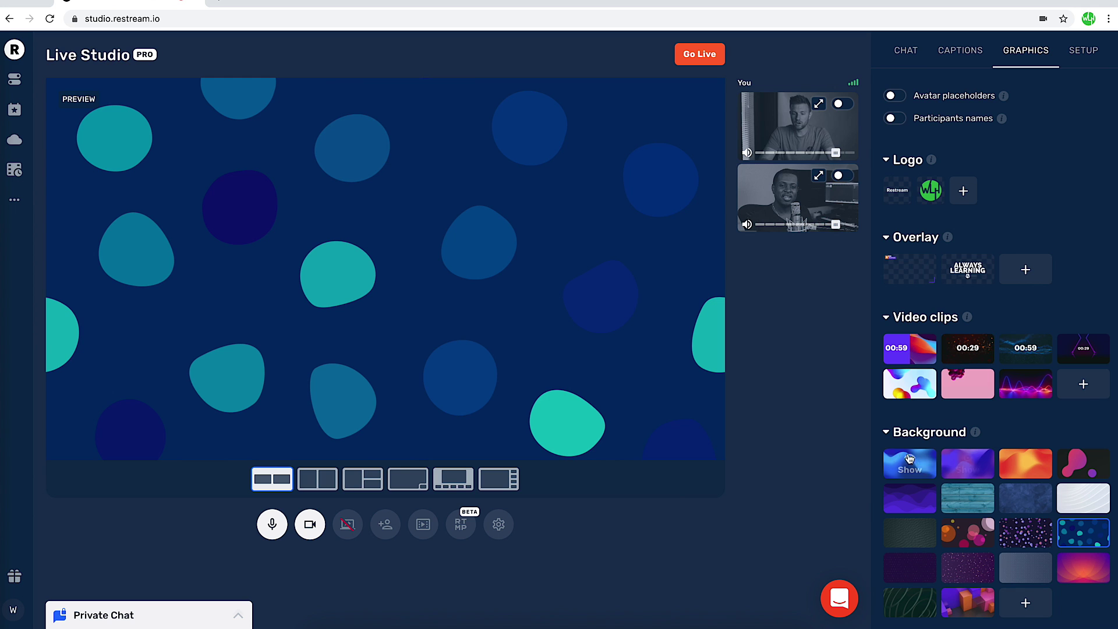
left_click(903, 460)
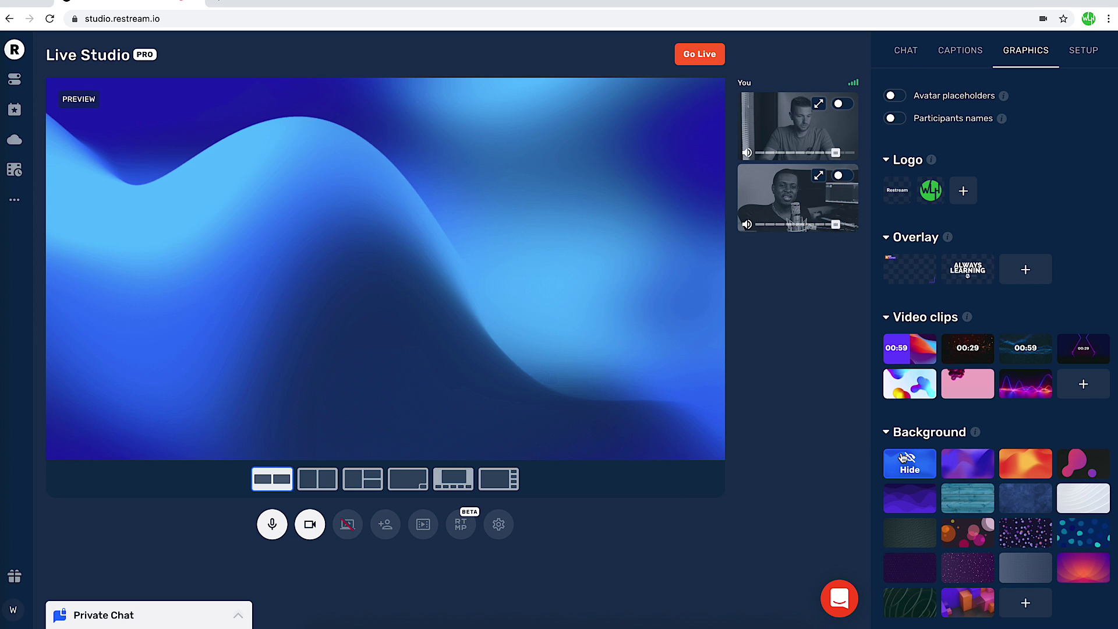
left_click(967, 463)
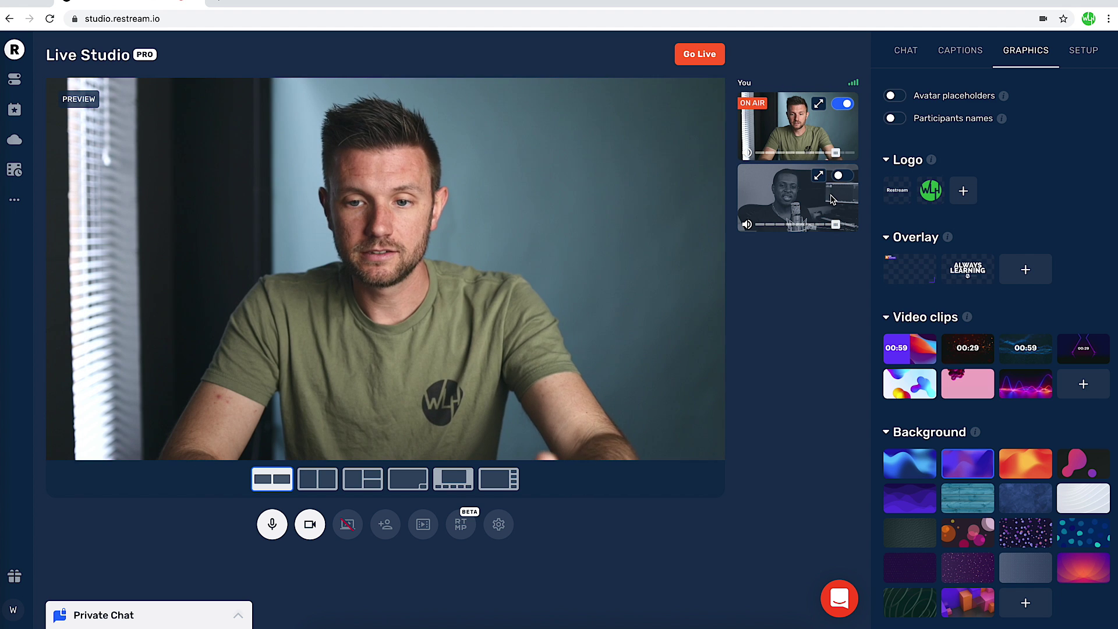
left_click(843, 177)
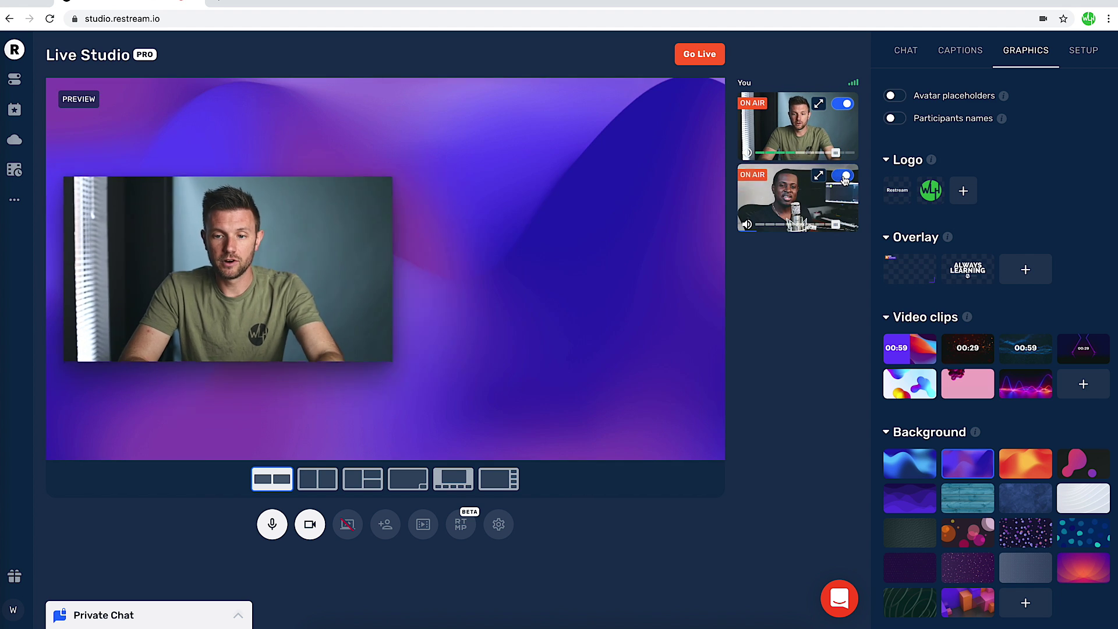
left_click(844, 177)
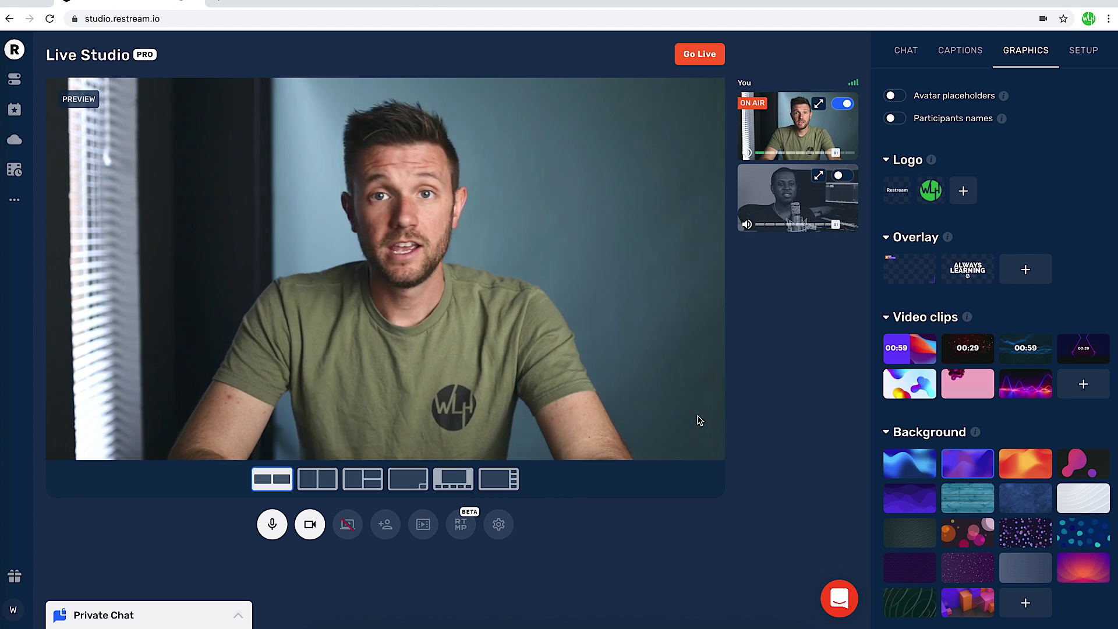
- Upload DSC00183.jpg from Downloads as the stream background and preview it with the host camera off air and the ALWAYS LEARNING overlay
left_click(1032, 613)
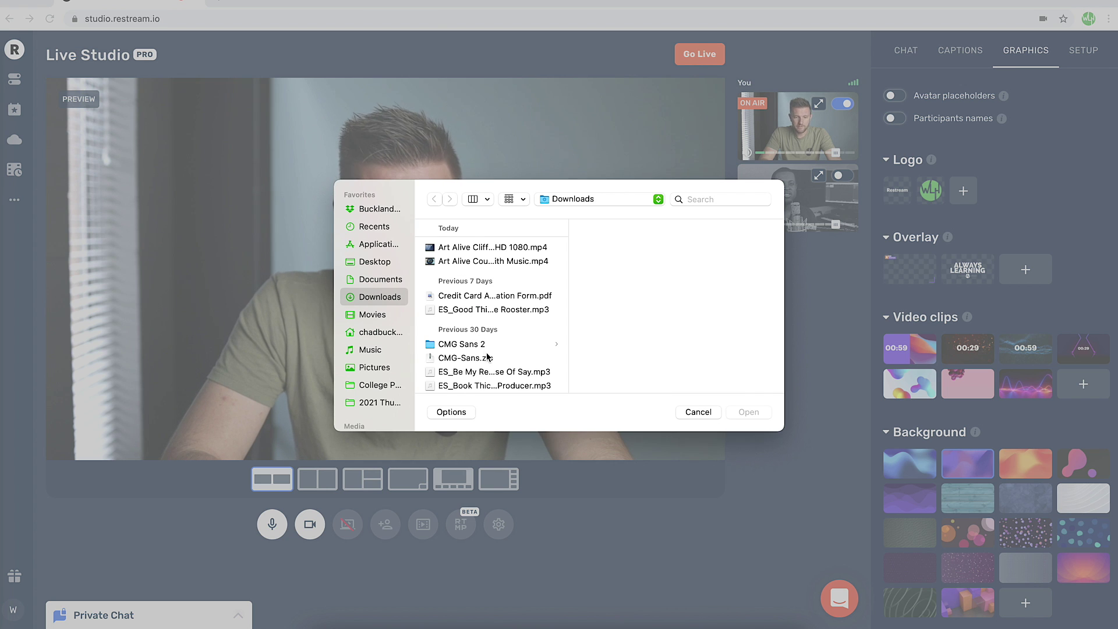
left_click(466, 320)
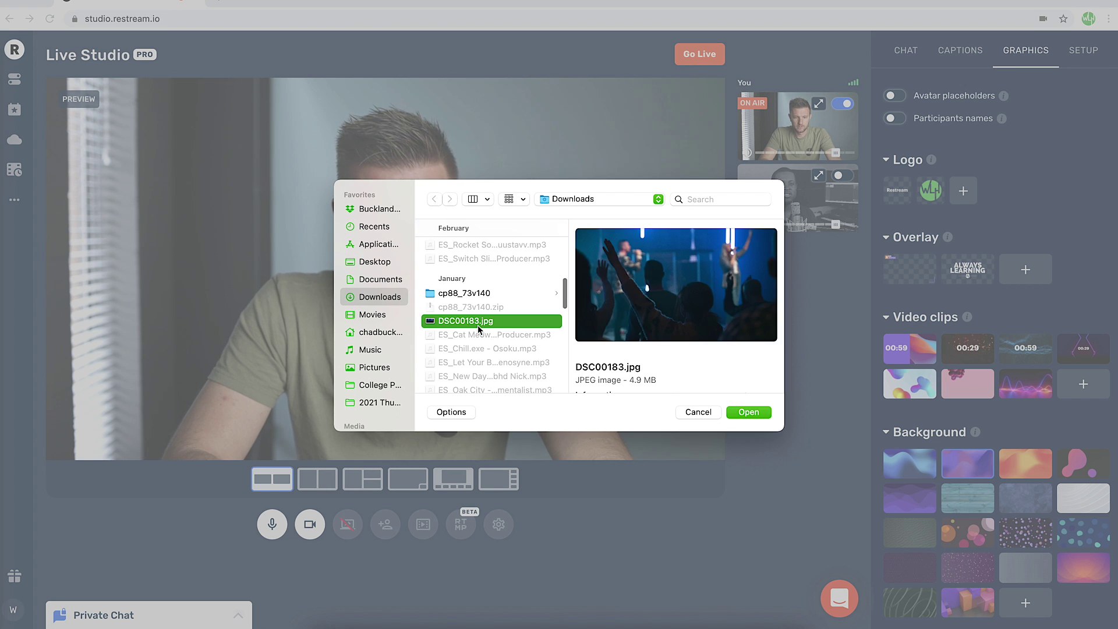
left_click(757, 415)
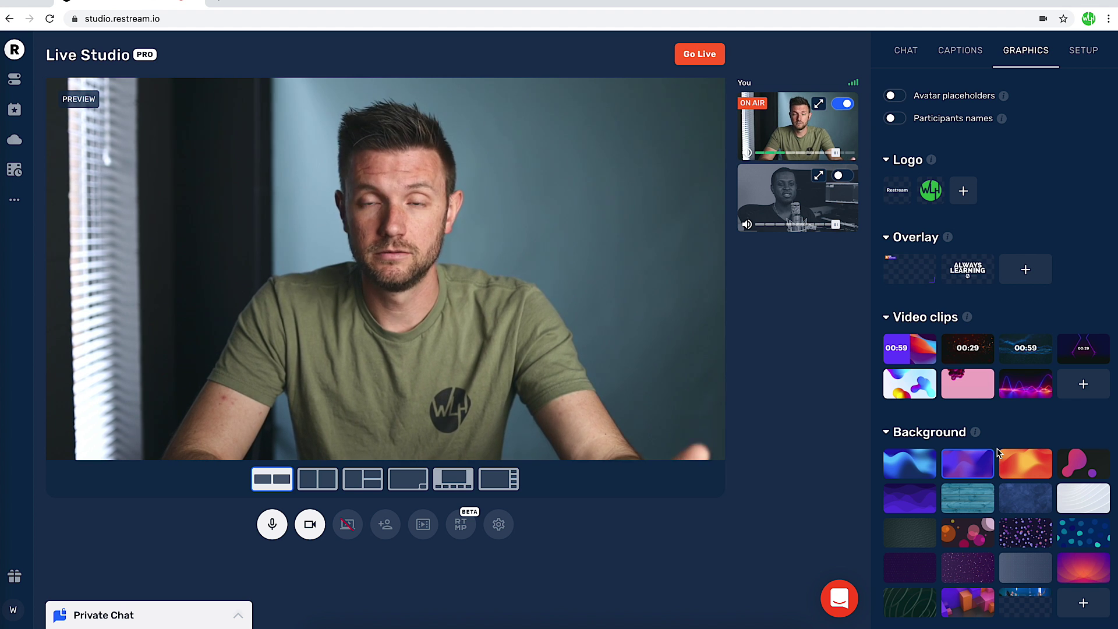
left_click(1019, 597)
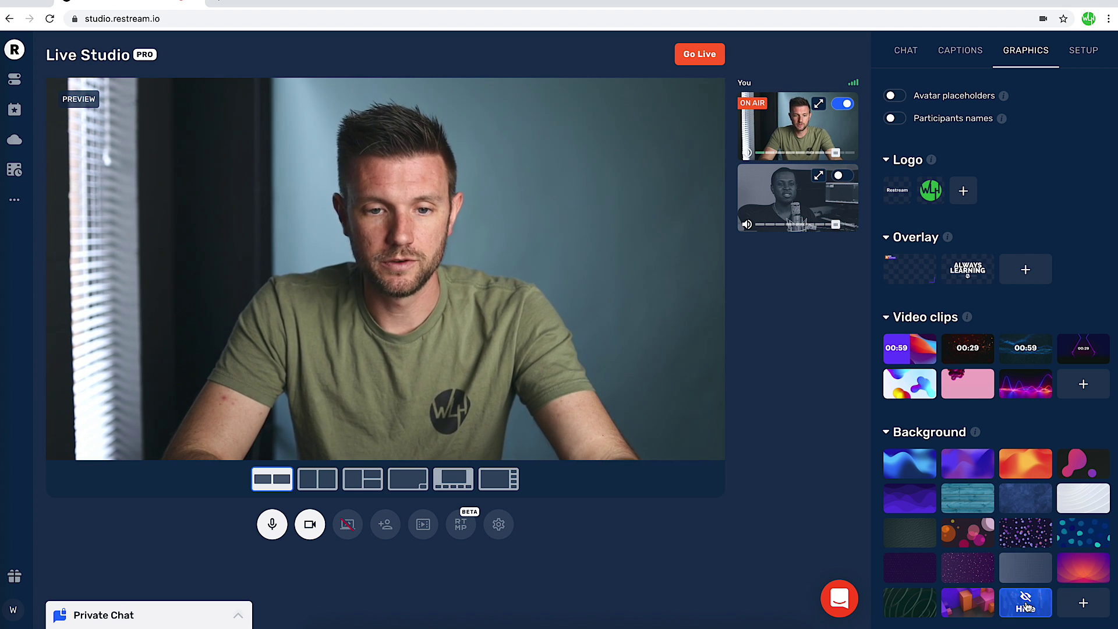
left_click(849, 106)
left_click(972, 274)
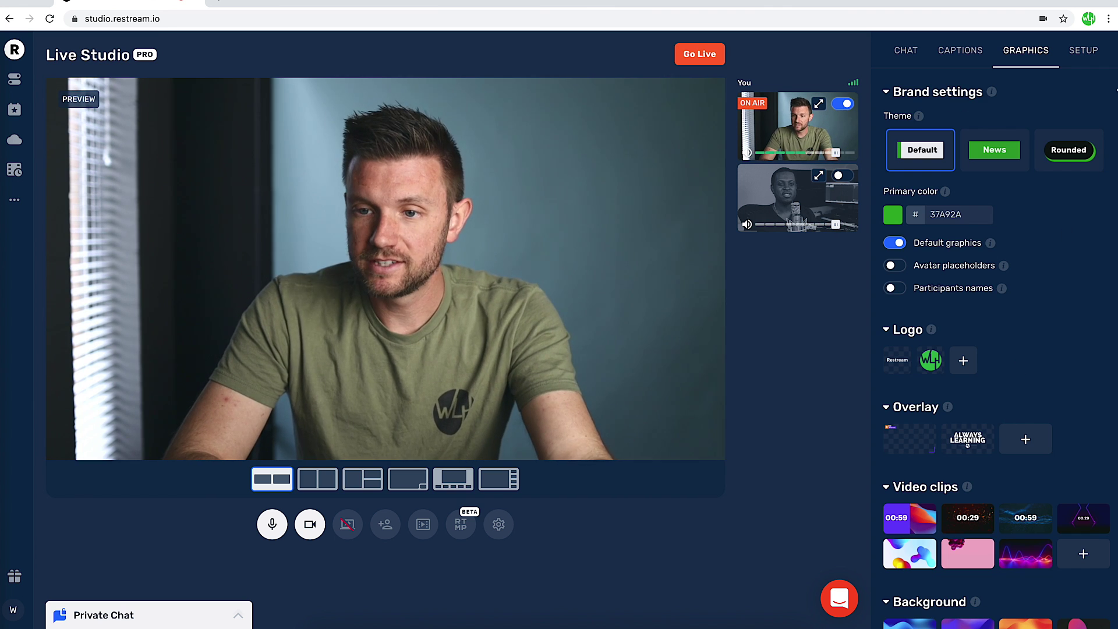
- Turn off the College Park Church YouTube destination in the stream setup
left_click(1084, 52)
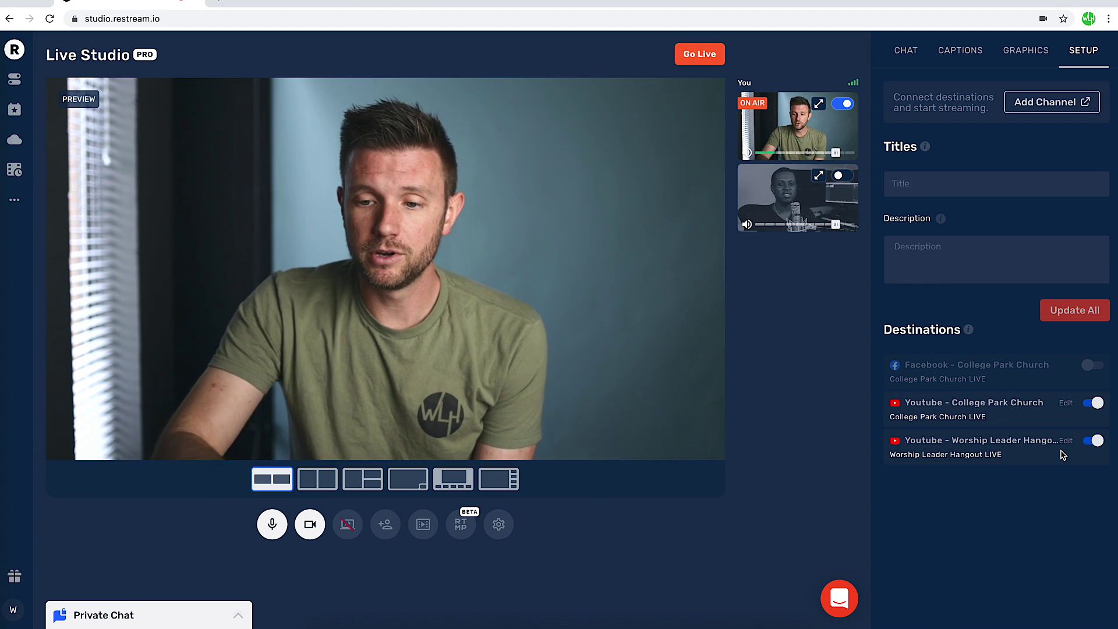
left_click(1097, 403)
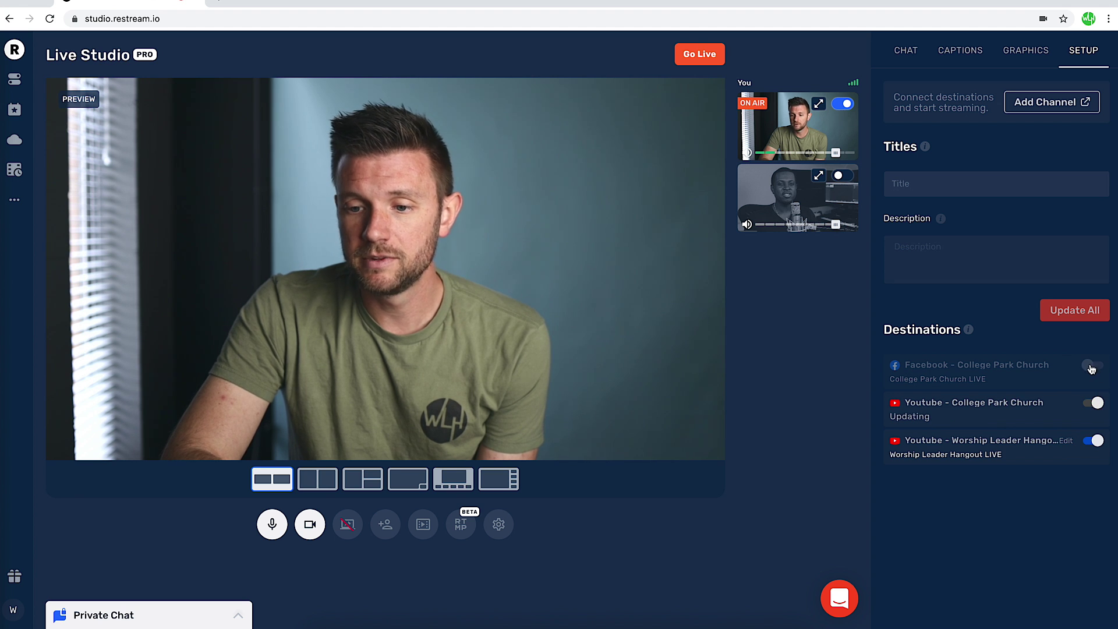